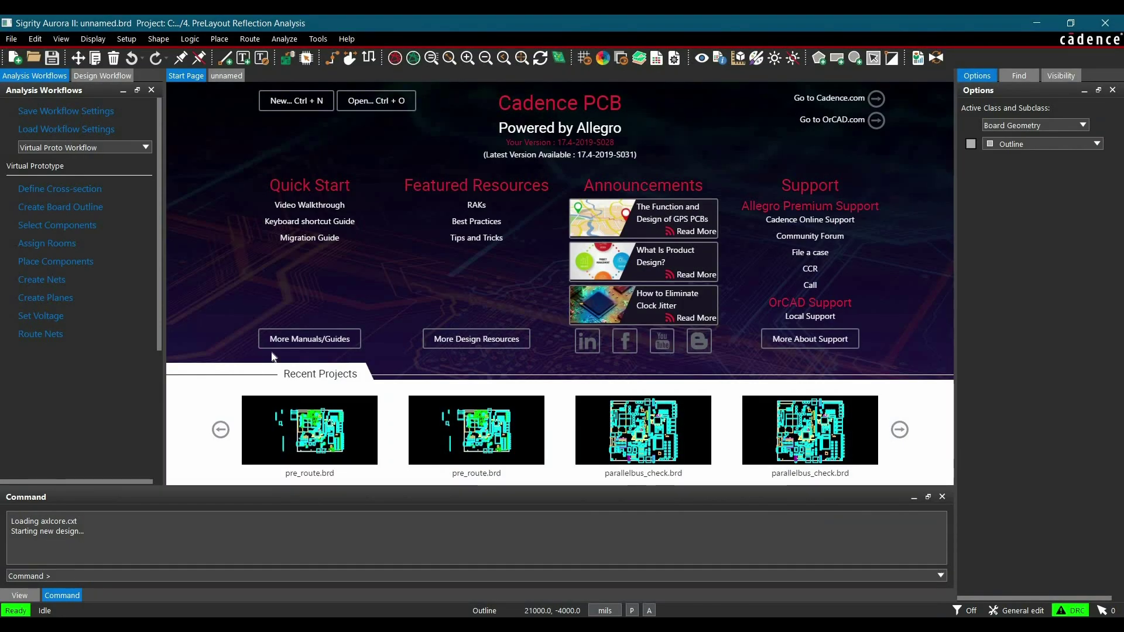
- Open the pre_route.brd board file through File > Open
{"action": "left_click", "coordinate": [11, 39]}
{"action": "left_click", "coordinate": [13, 68]}
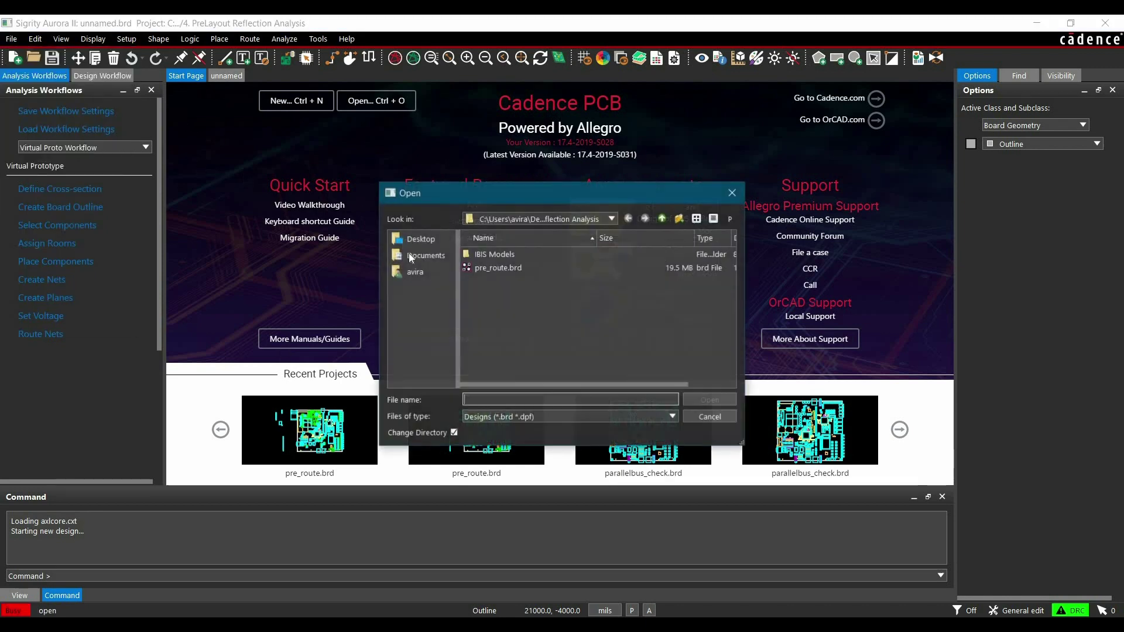
{"action": "left_click", "coordinate": [474, 268]}
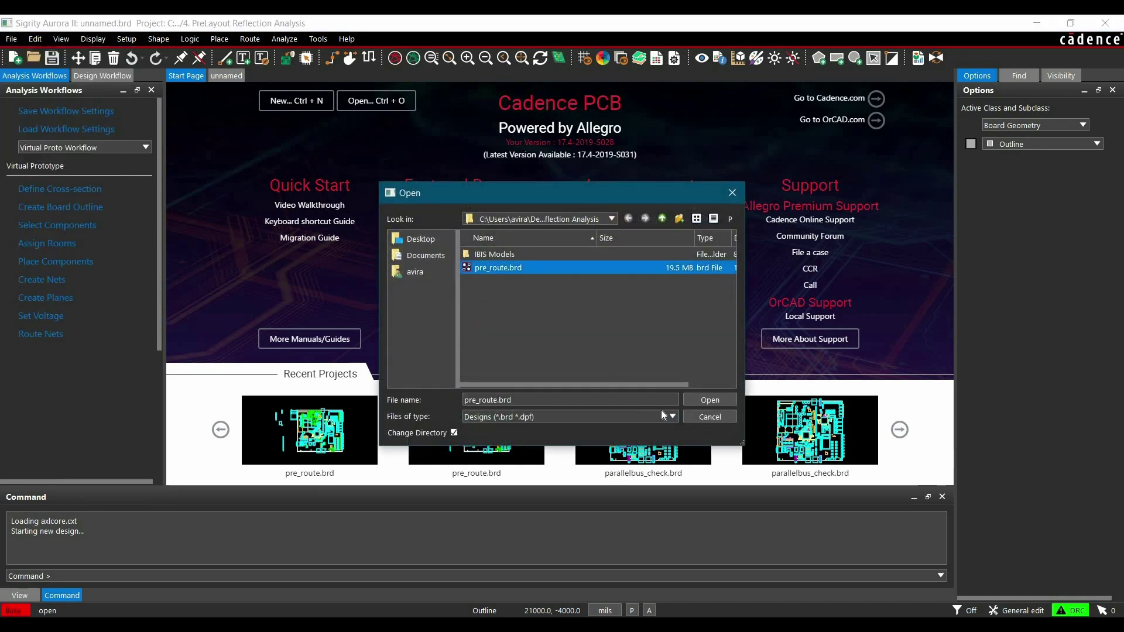
{"action": "left_click", "coordinate": [710, 400]}
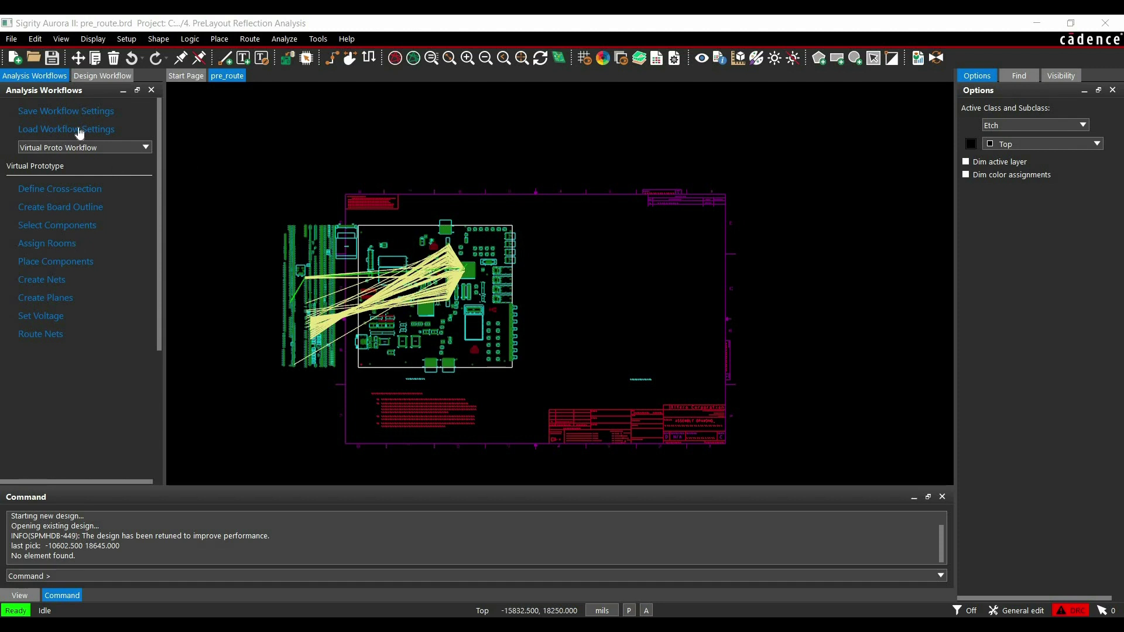
- Pick Design Setup Workflow from the Analysis Workflows dropdown after checking the Analyze menu
{"action": "left_click", "coordinate": [285, 39]}
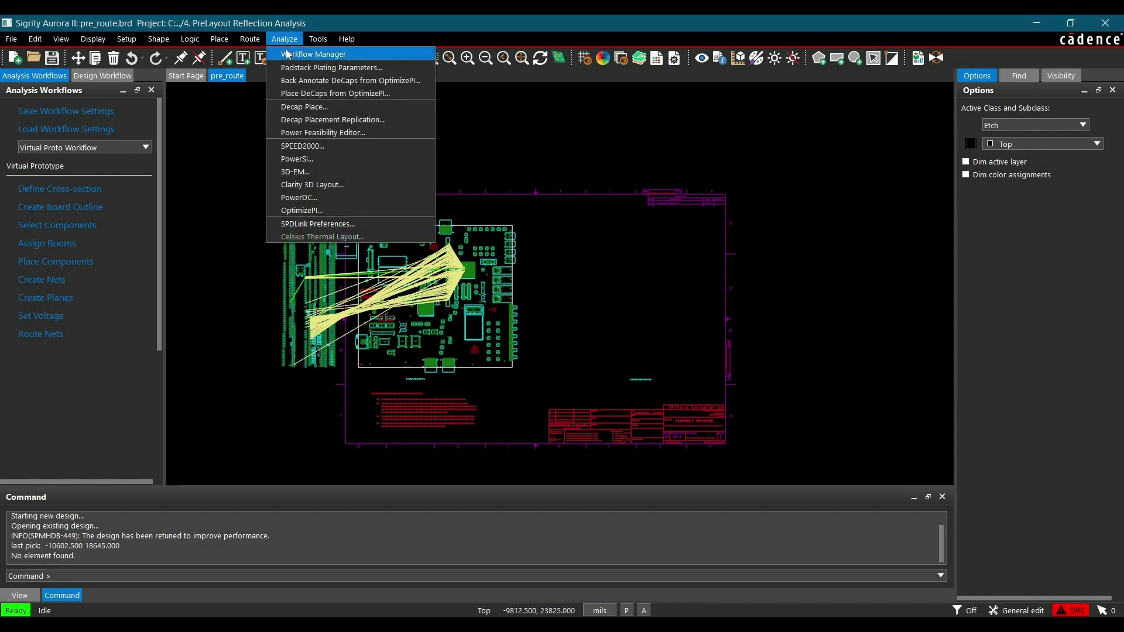
{"action": "left_click", "coordinate": [134, 160]}
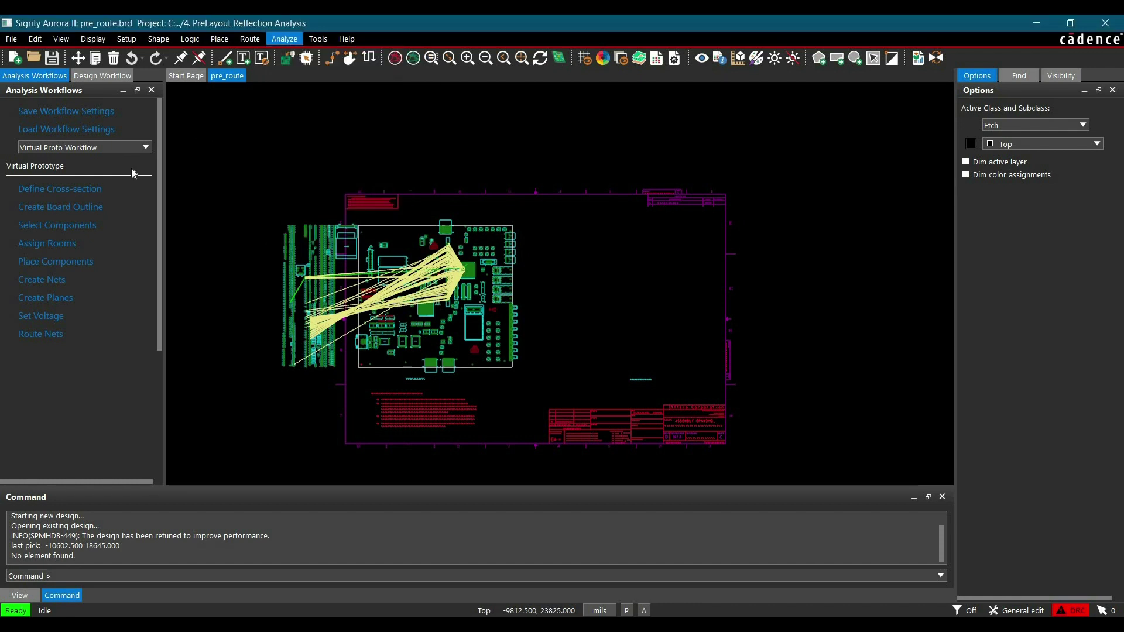
{"action": "left_click", "coordinate": [58, 146]}
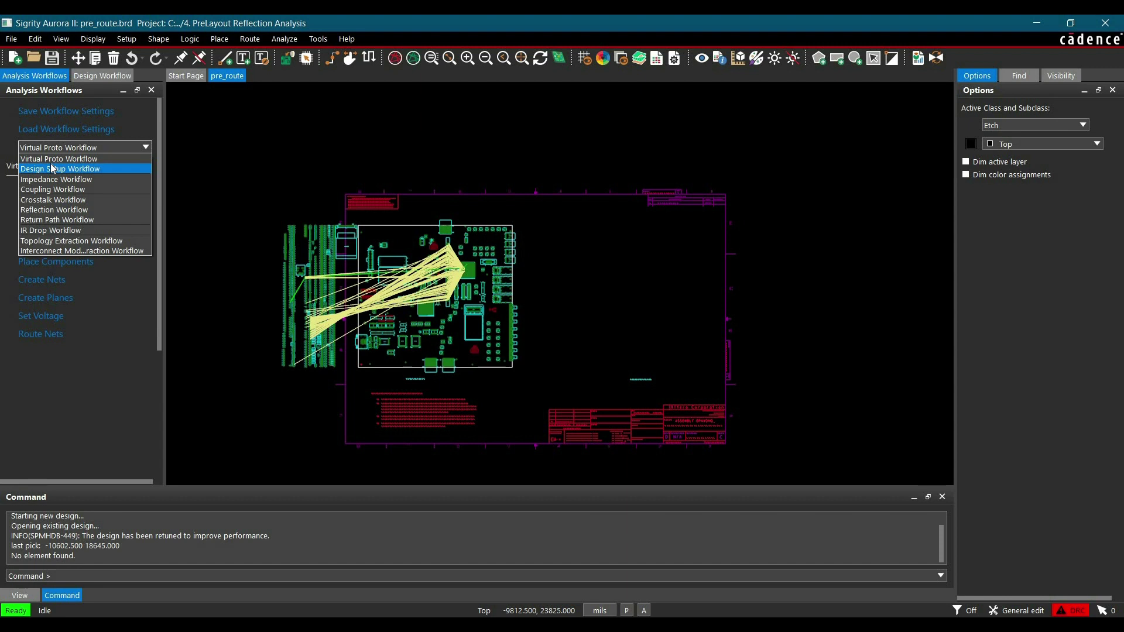
{"action": "left_click", "coordinate": [51, 170]}
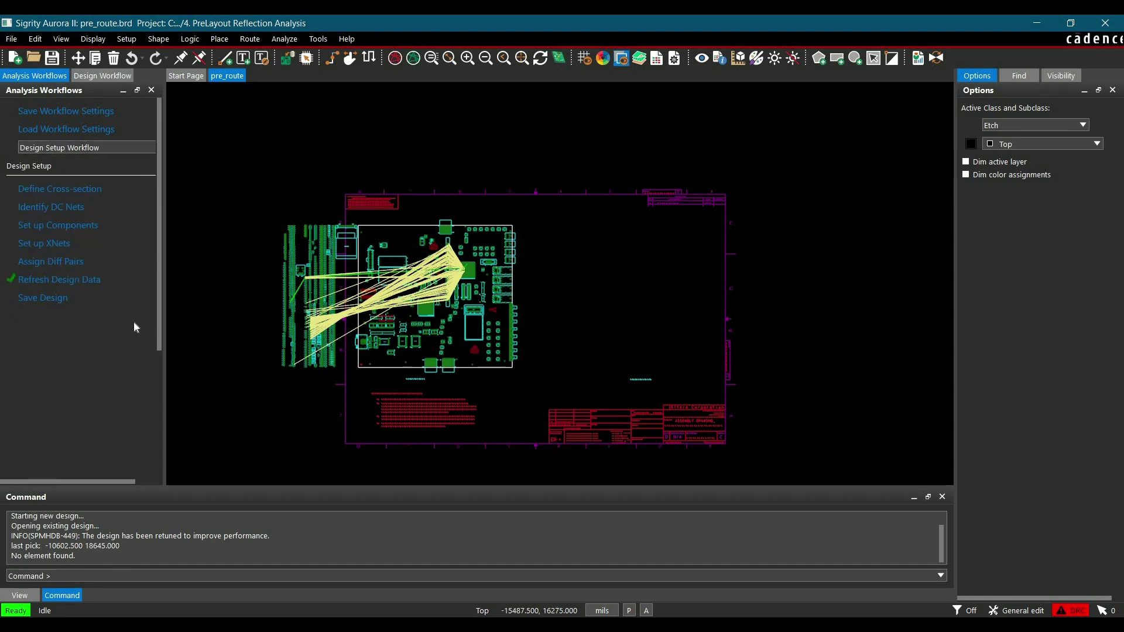
- In the Cross-section Editor, change the first three 12.5 mil dielectrics to 4.5 mil
{"action": "left_click", "coordinate": [66, 190]}
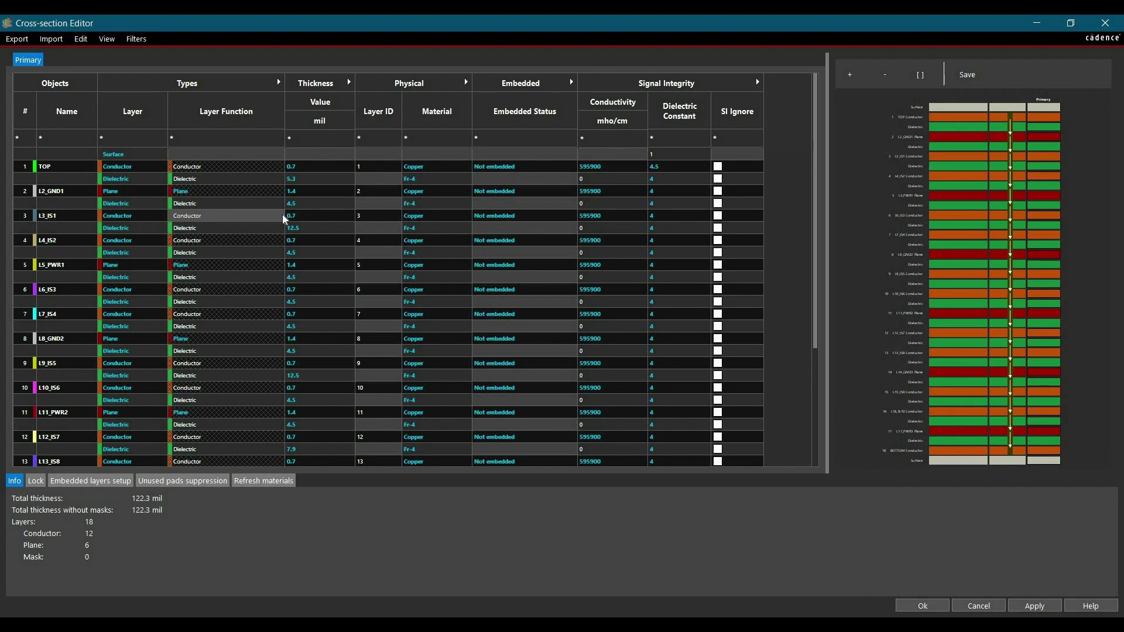
{"action": "double_click", "coordinate": [295, 228]}
{"action": "type", "text": "4.5"}
{"action": "double_click", "coordinate": [296, 376]}
{"action": "type", "text": "4.5"}
{"action": "double_click", "coordinate": [296, 449]}
{"action": "type", "text": "4.5"}
- Set the next dielectric to 4.5 mil and the outermost to 2.7 mil, then apply and close
{"action": "scroll", "coordinate": [296, 409], "scroll_direction": "down", "scroll_amount": 5}
{"action": "double_click", "coordinate": [295, 387]}
{"action": "type", "text": "4.5"}
{"action": "double_click", "coordinate": [296, 435]}
{"action": "type", "text": "2.7"}
{"action": "key", "text": "Return"}
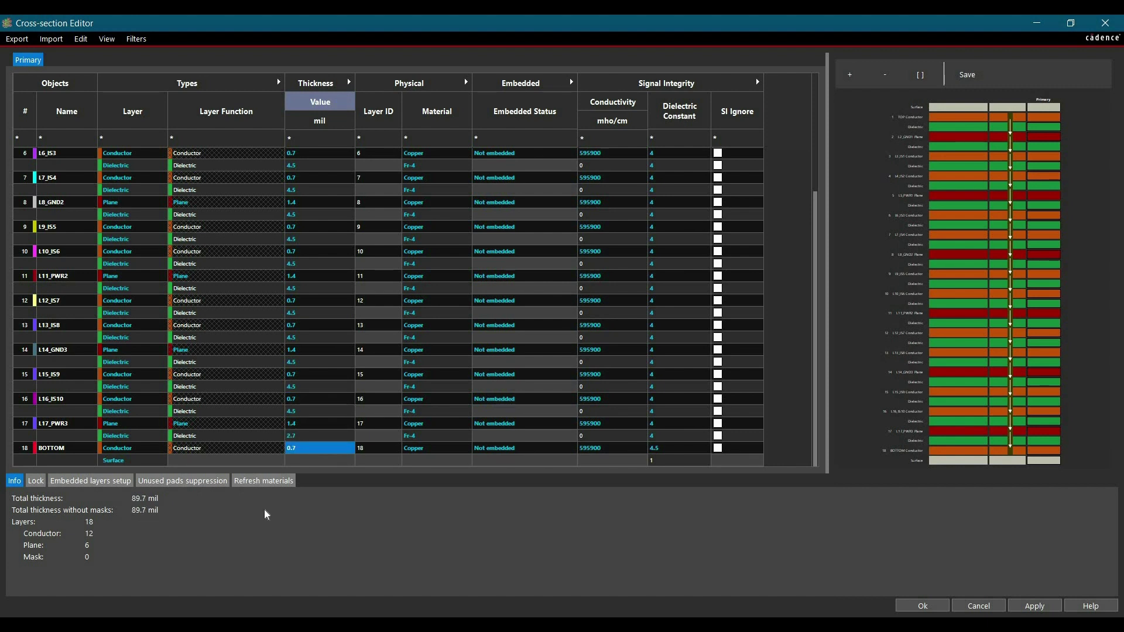
{"action": "left_click", "coordinate": [1034, 606]}
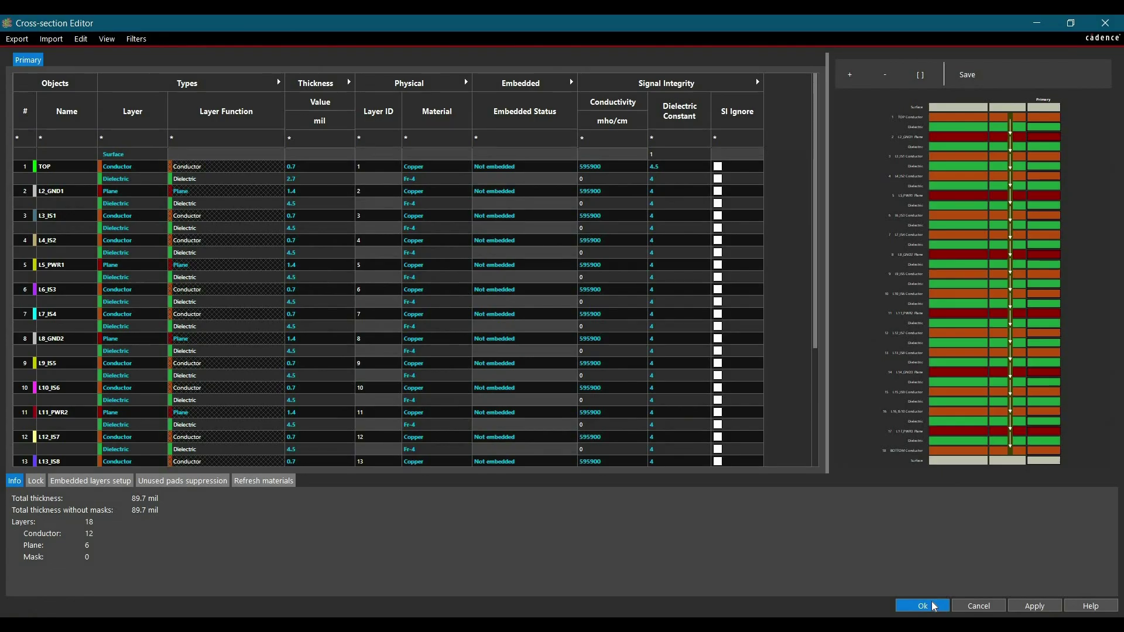
{"action": "left_click", "coordinate": [935, 607]}
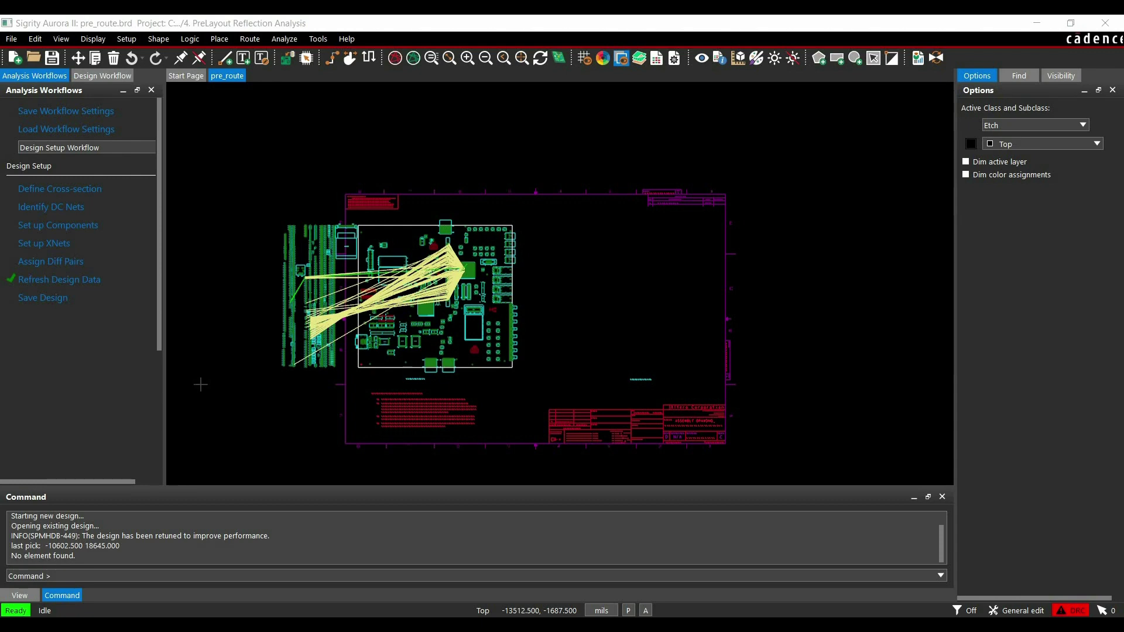
- In Identify DC Nets, filter to V0_9, give it 0.9 V, apply and close
{"action": "left_click", "coordinate": [62, 209]}
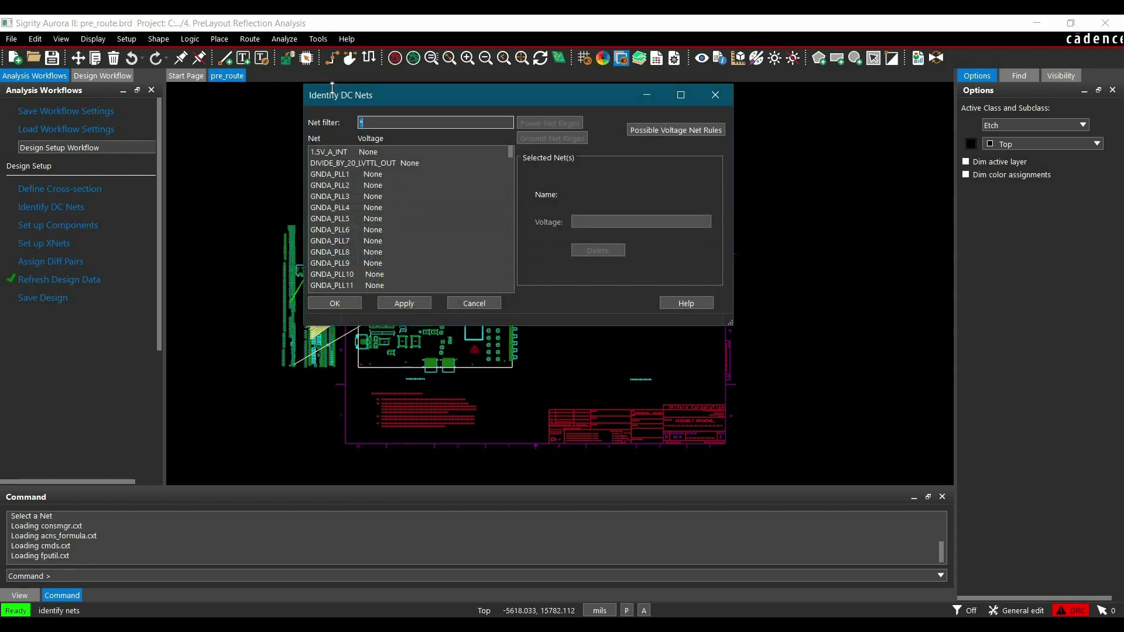
{"action": "left_click_drag", "start_coordinate": [334, 96], "coordinate": [319, 102]}
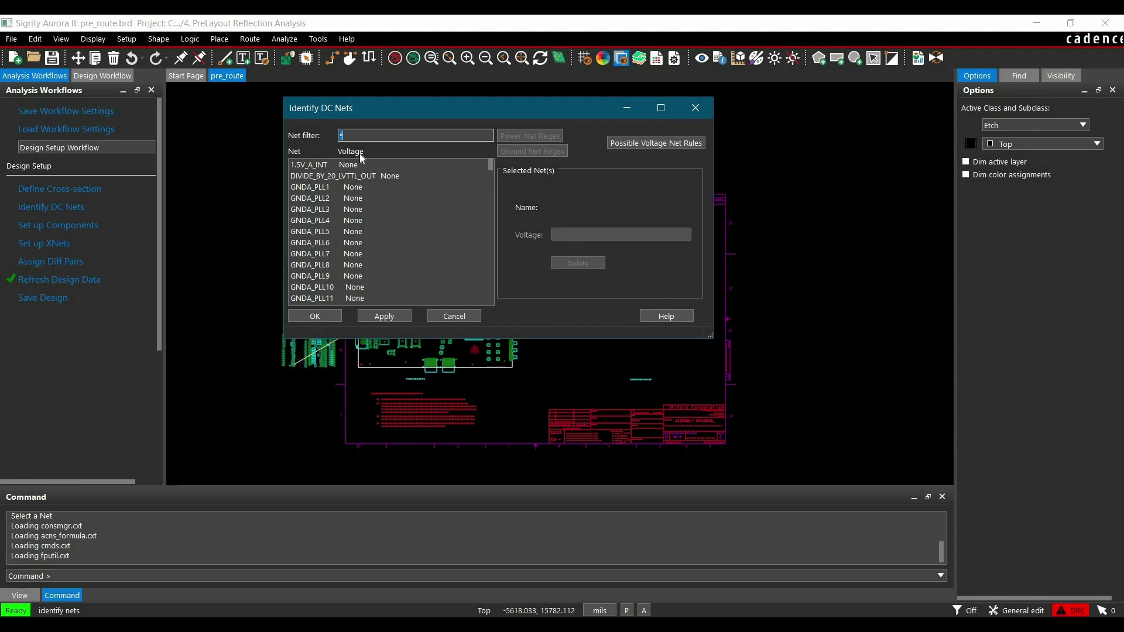
{"action": "type", "text": "V0_9"}
{"action": "key", "text": "Return"}
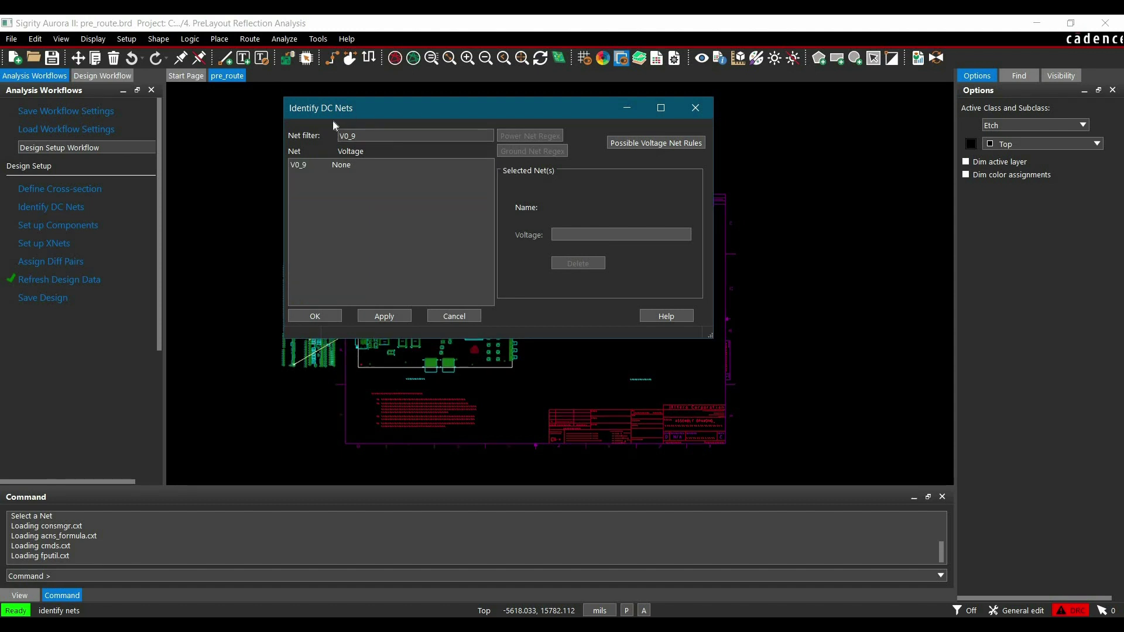
{"action": "left_click", "coordinate": [320, 166]}
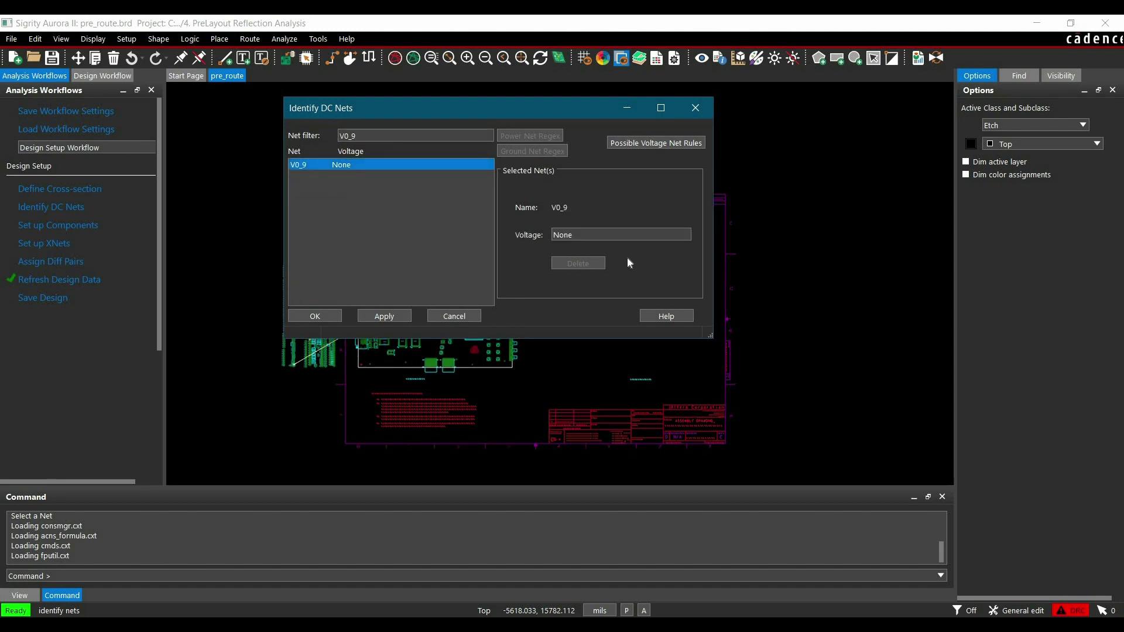
{"action": "double_click", "coordinate": [592, 232]}
{"action": "type", "text": "0.9"}
{"action": "left_click", "coordinate": [385, 316]}
{"action": "left_click", "coordinate": [315, 316]}
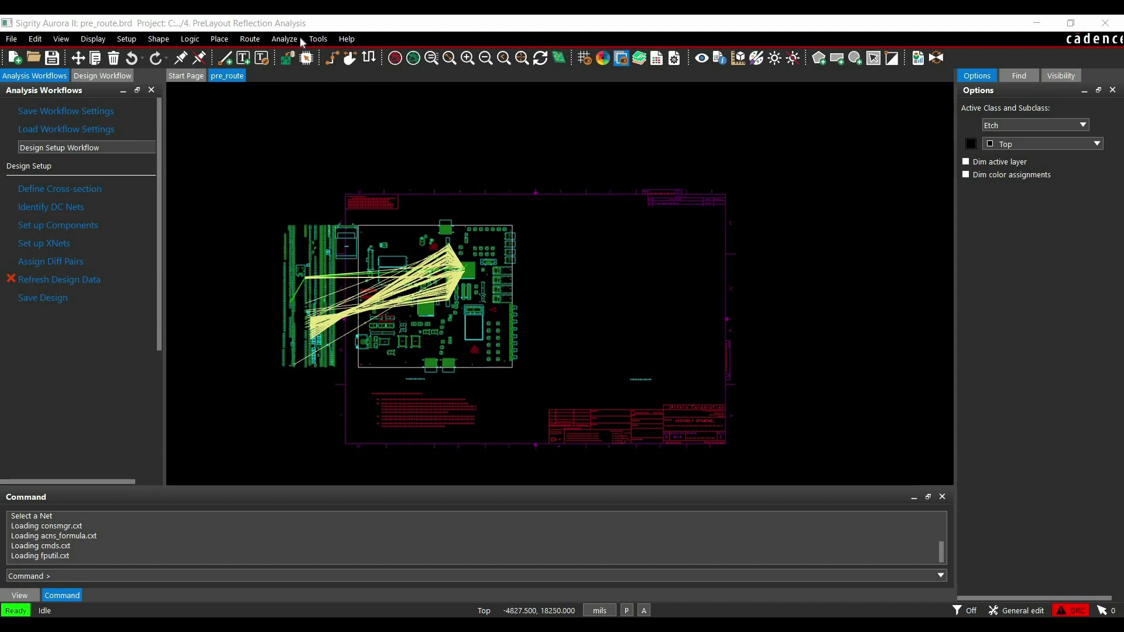
{"action": "left_click", "coordinate": [318, 38]}
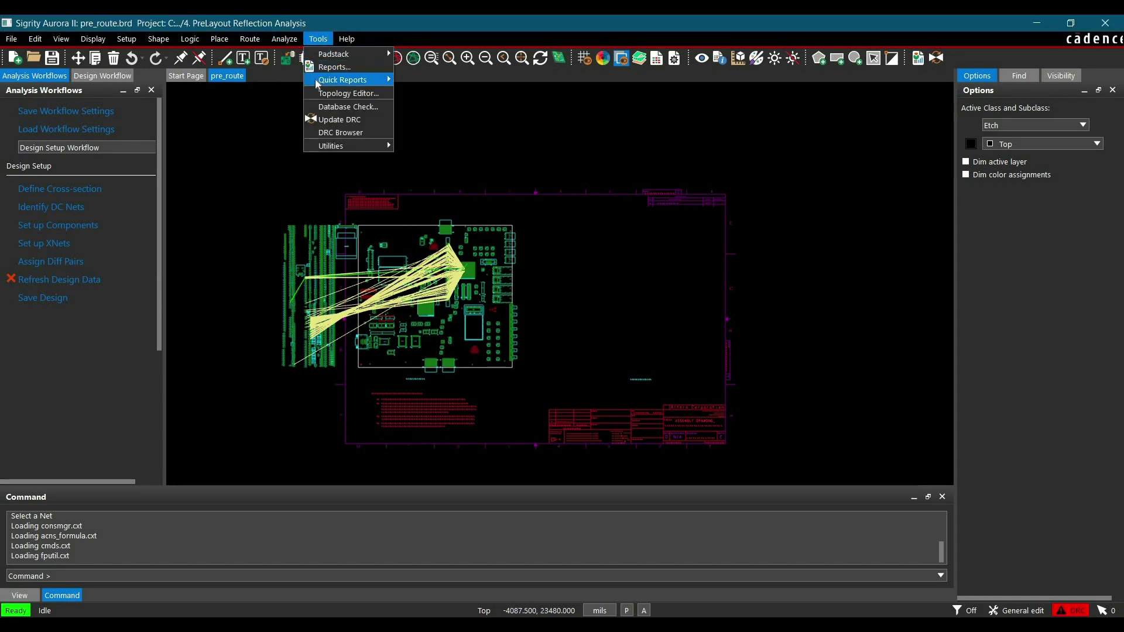
{"action": "mouse_move", "coordinate": [316, 83]}
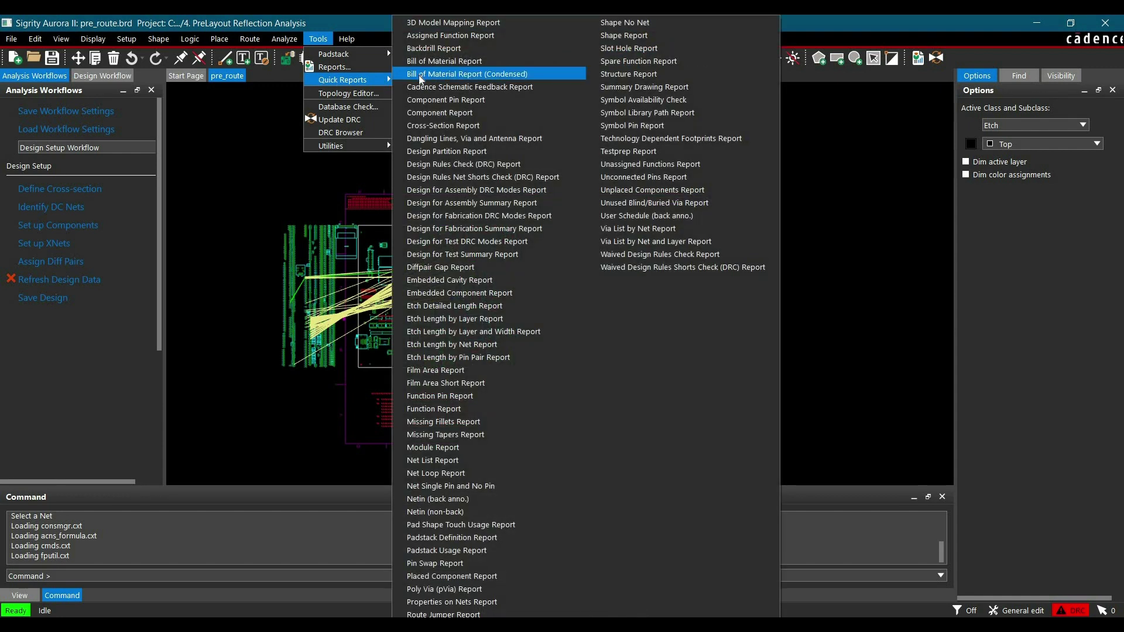
{"action": "left_click", "coordinate": [479, 75]}
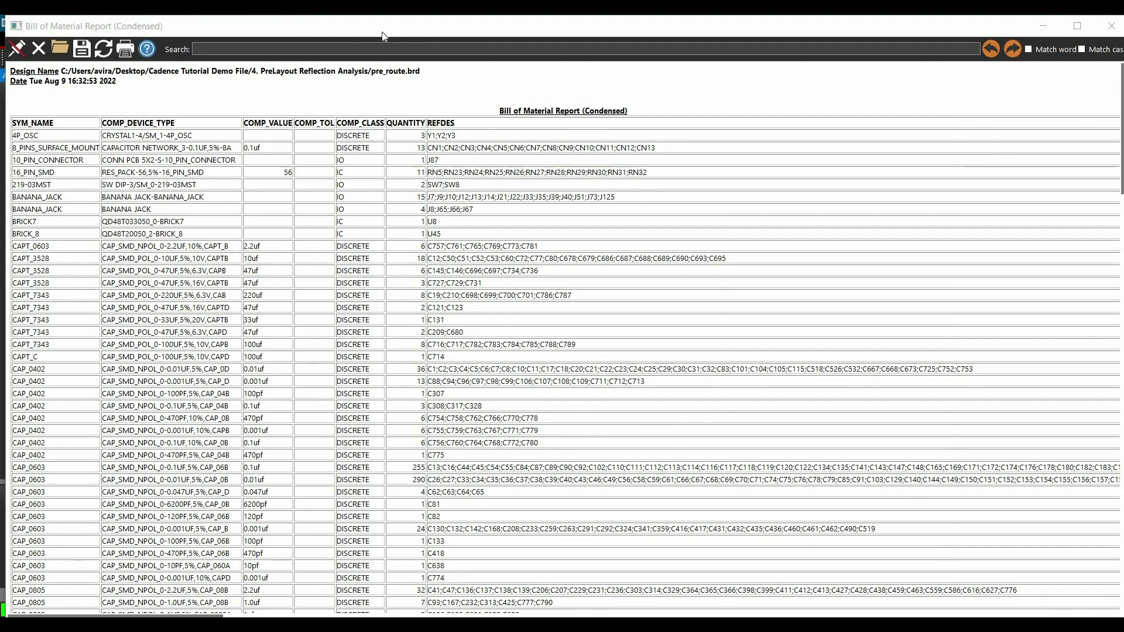
{"action": "left_click", "coordinate": [378, 35]}
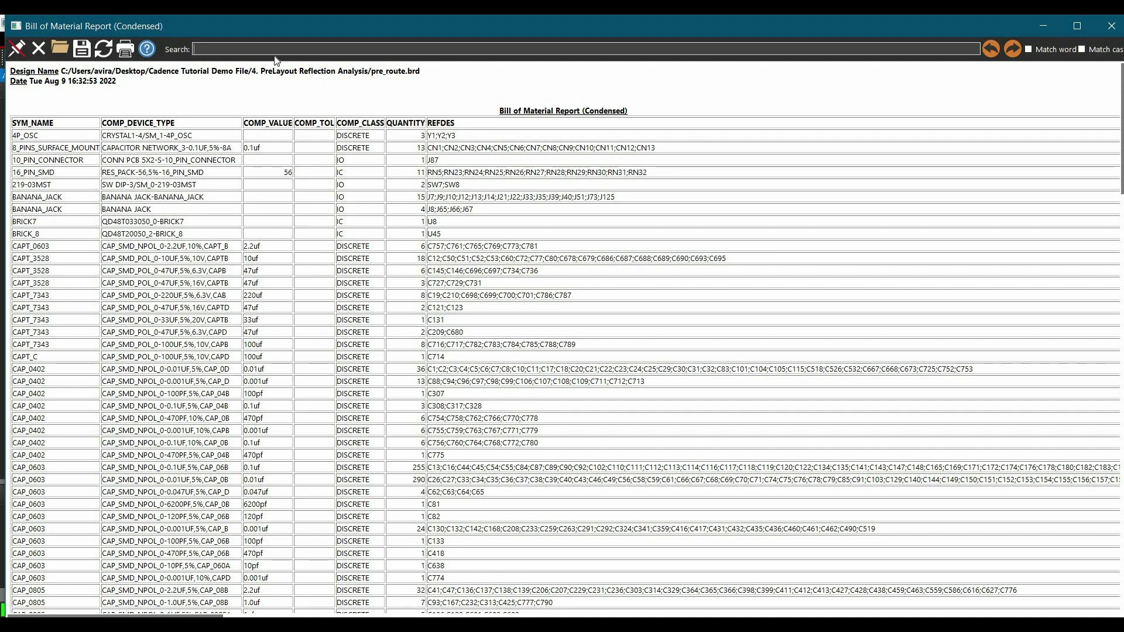
{"action": "type", "text": "RES_PACK"}
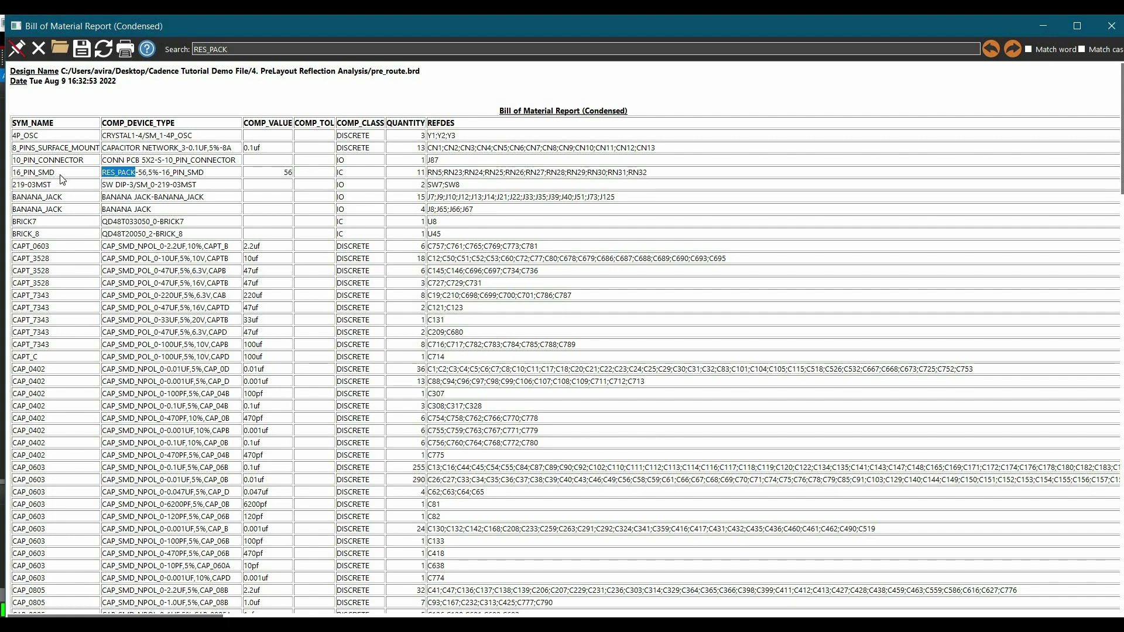
{"action": "left_click", "coordinate": [358, 177]}
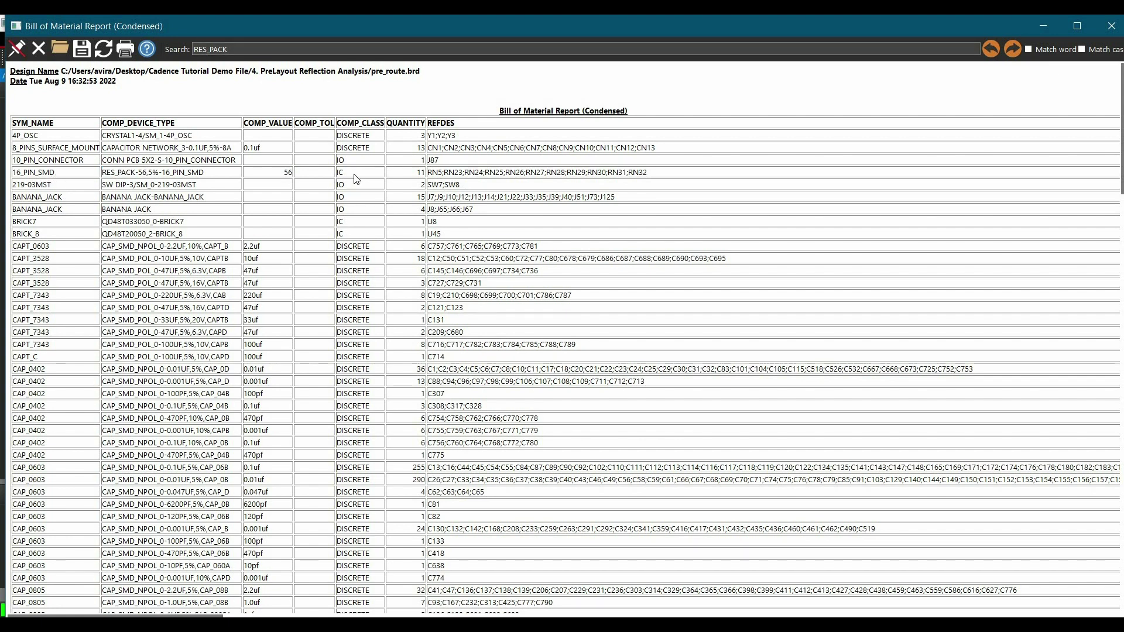
{"action": "left_click", "coordinate": [1111, 28]}
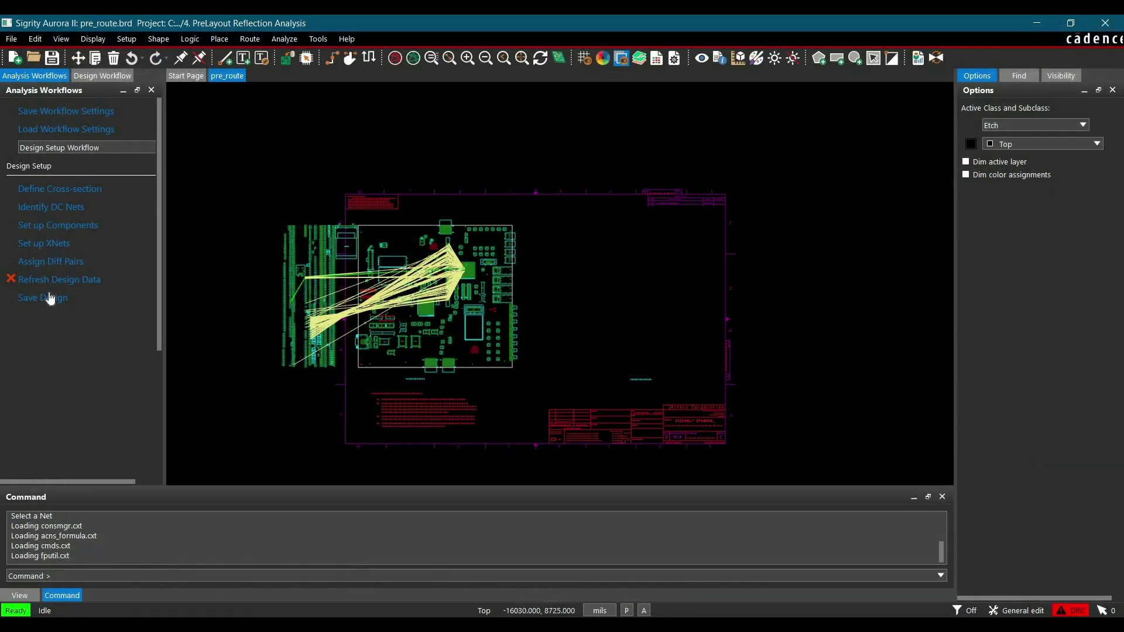
- Add XU to the IO and RN to the DISCRETE reference designator formats in component setup
{"action": "left_click", "coordinate": [56, 228]}
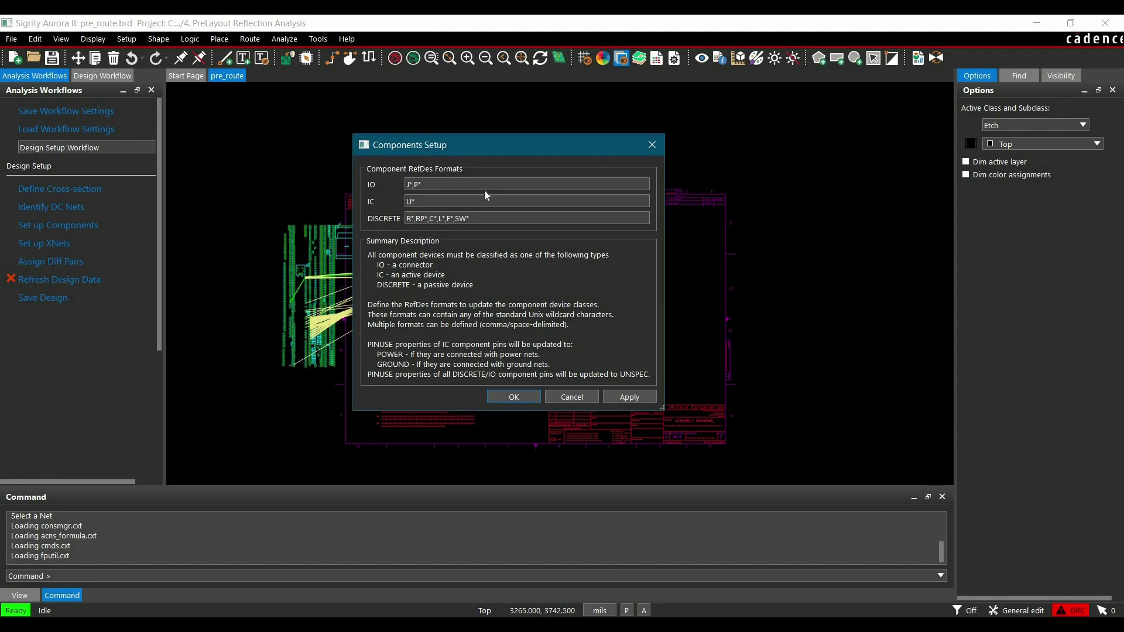
{"action": "left_click", "coordinate": [527, 185]}
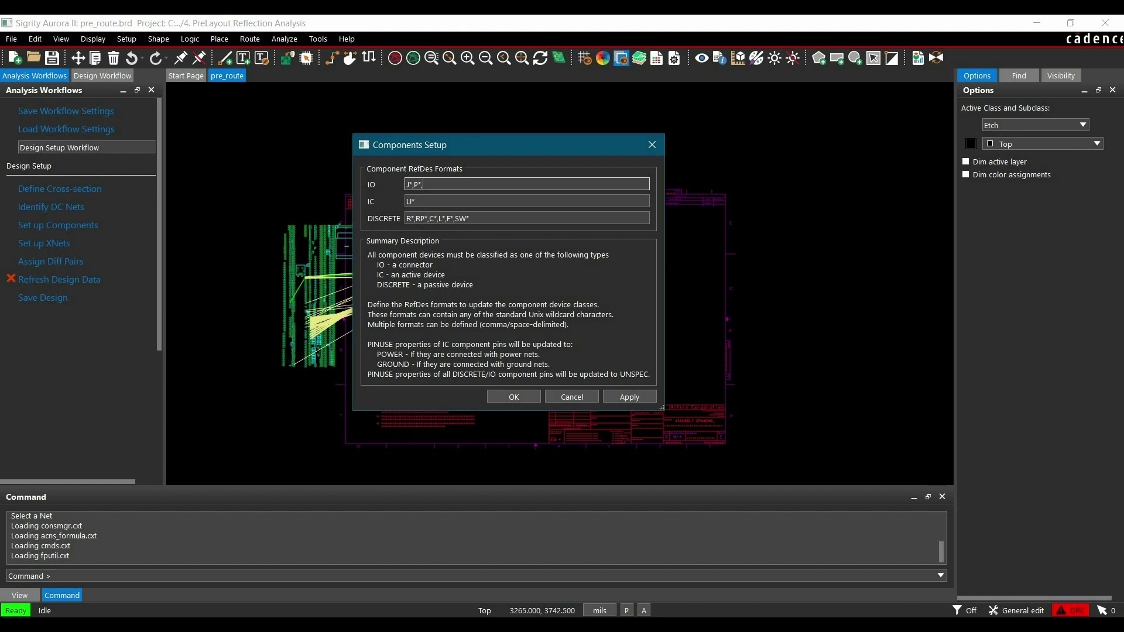
{"action": "type", "text": ",XU*"}
{"action": "left_click", "coordinate": [494, 218]}
{"action": "type", "text": ",RN*"}
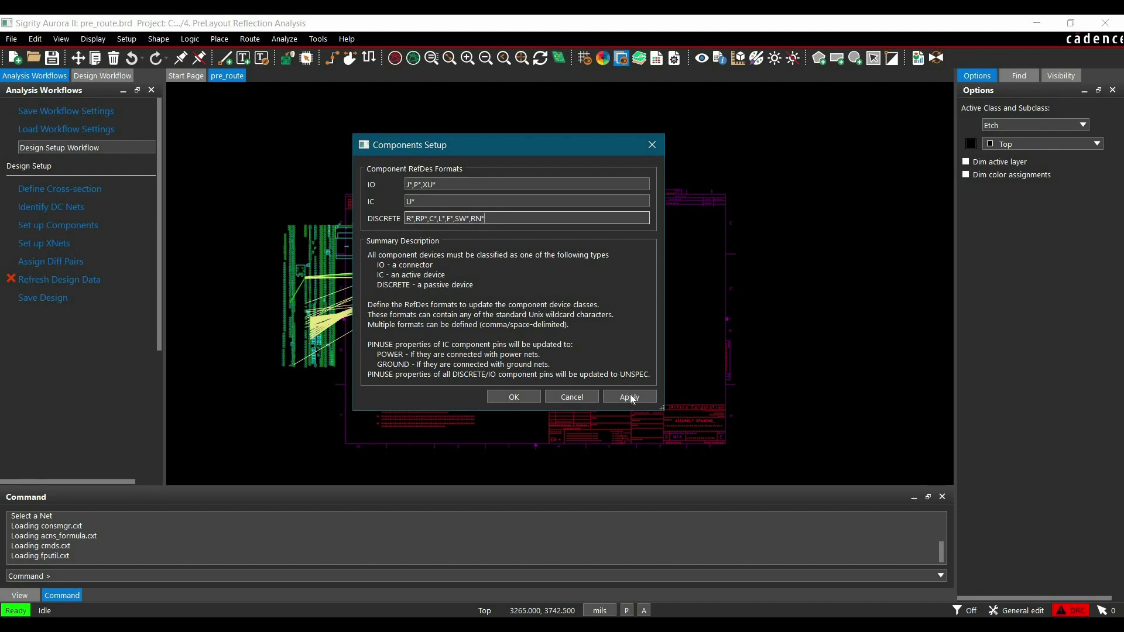
{"action": "left_click", "coordinate": [510, 397]}
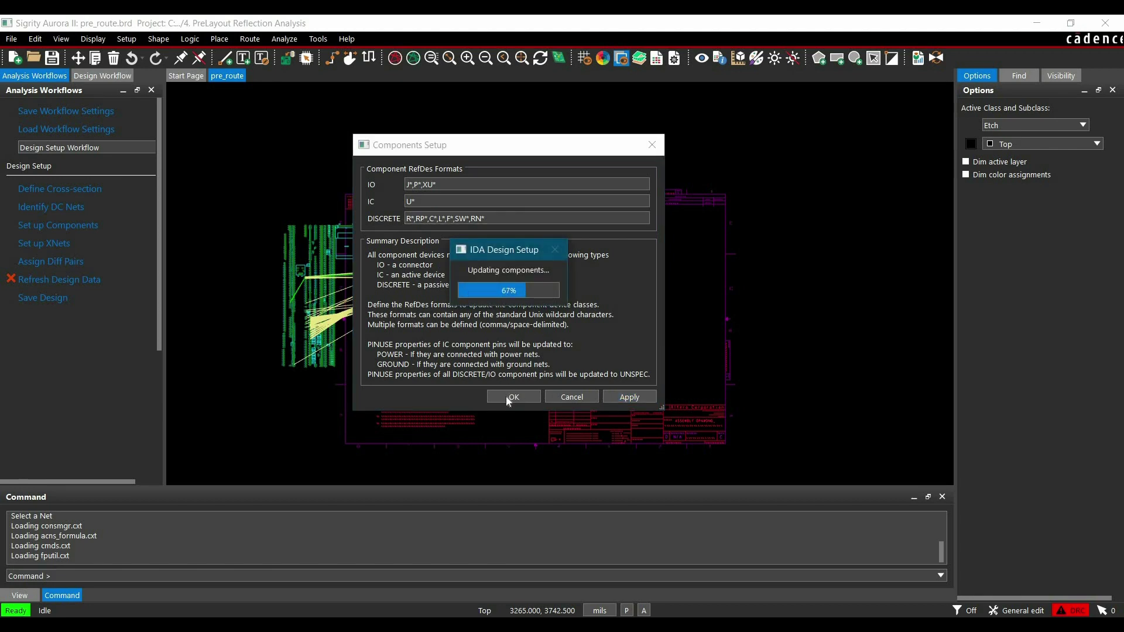
- Close the IDA class-assignment report, confirm Components Setup, and close the follow-up report
{"action": "scroll", "coordinate": [522, 367], "scroll_direction": "down", "scroll_amount": 7}
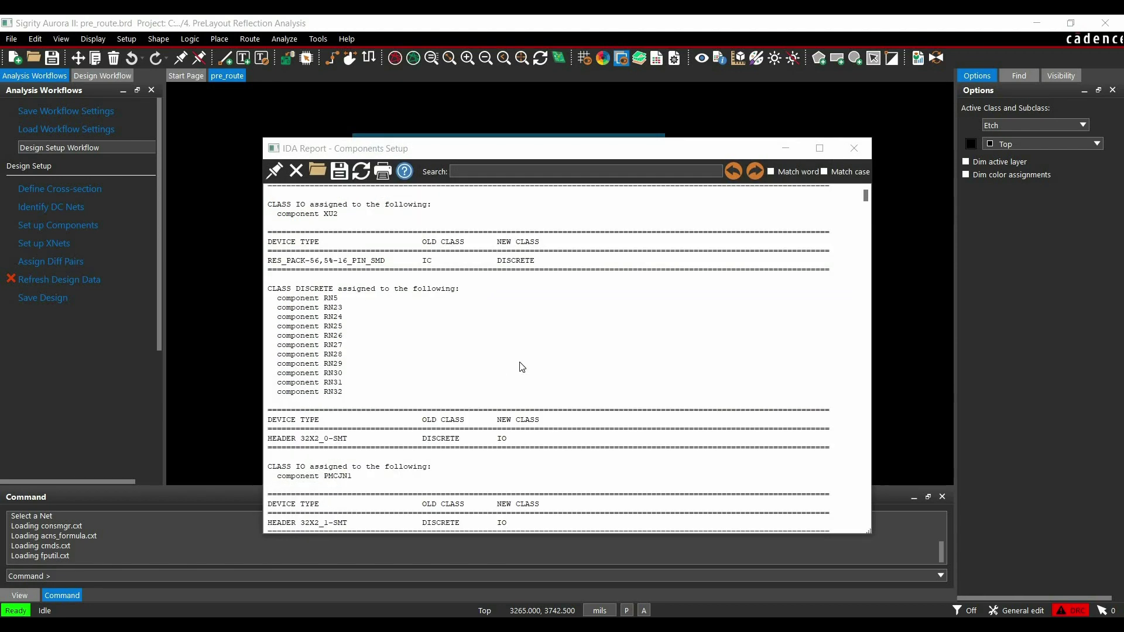
{"action": "scroll", "coordinate": [527, 351], "scroll_direction": "down", "scroll_amount": 6}
{"action": "left_click", "coordinate": [855, 148]}
{"action": "left_click", "coordinate": [514, 396]}
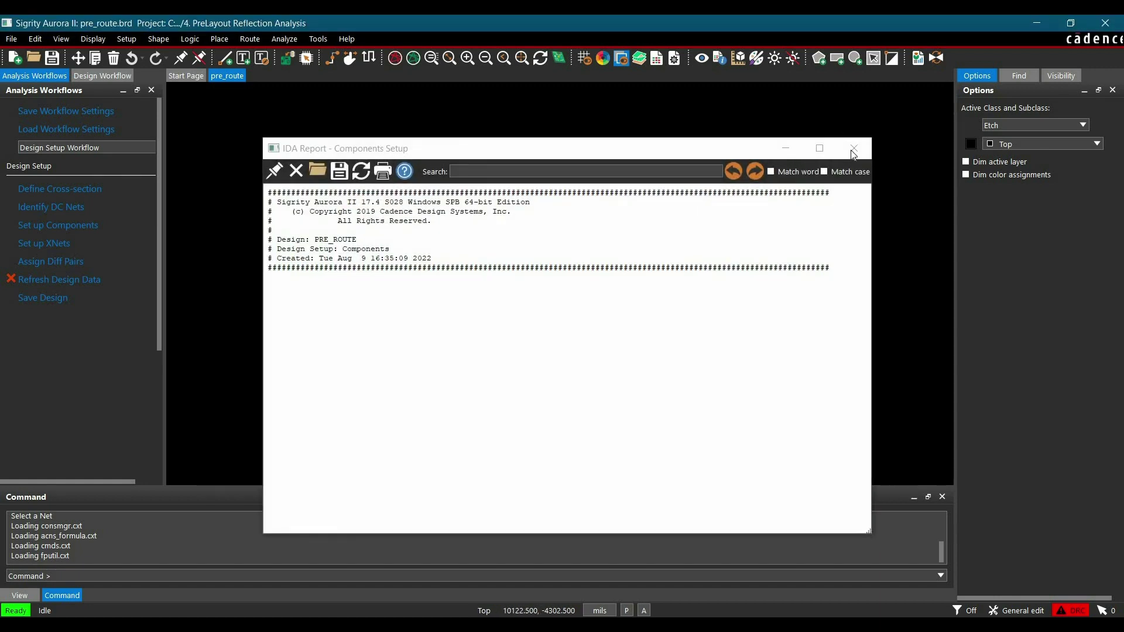
{"action": "left_click", "coordinate": [854, 148]}
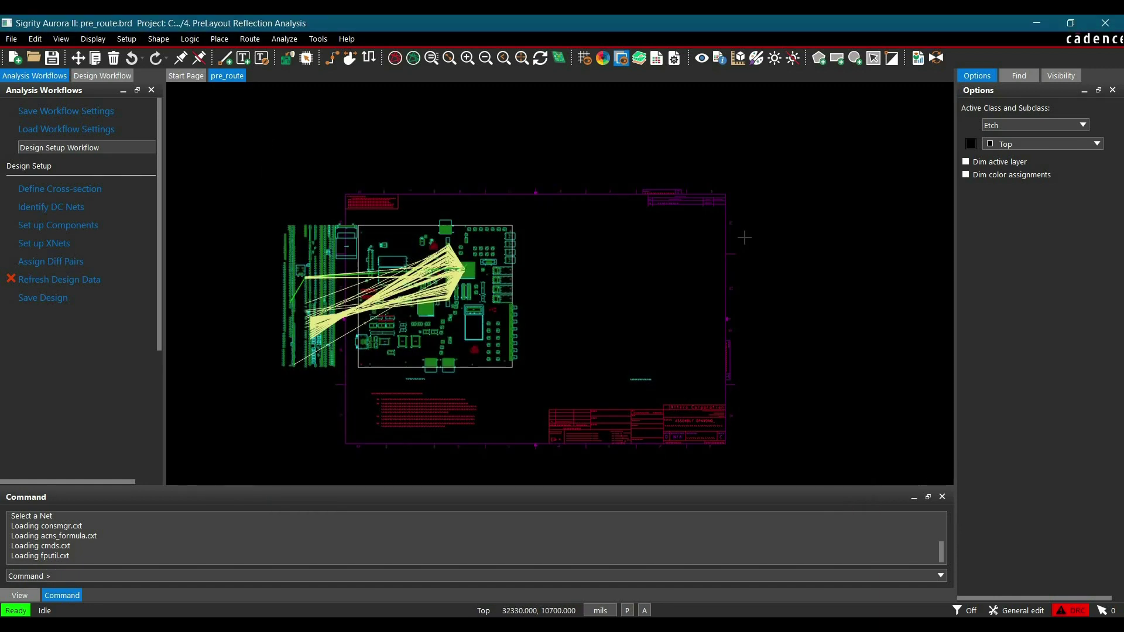
{"action": "left_click", "coordinate": [316, 39]}
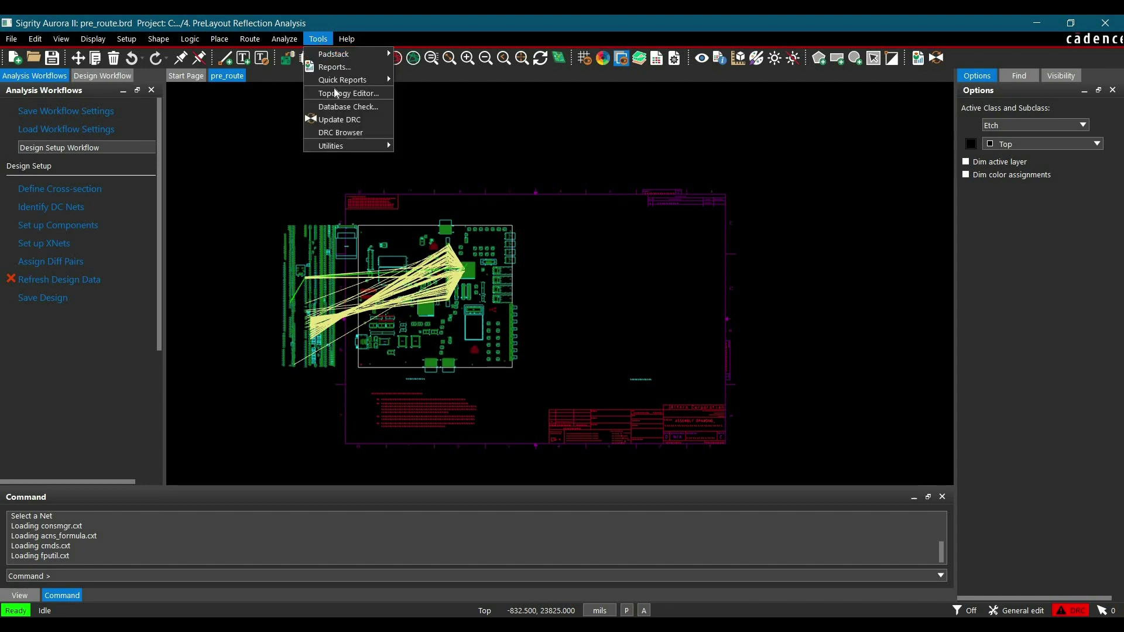
{"action": "mouse_move", "coordinate": [344, 80]}
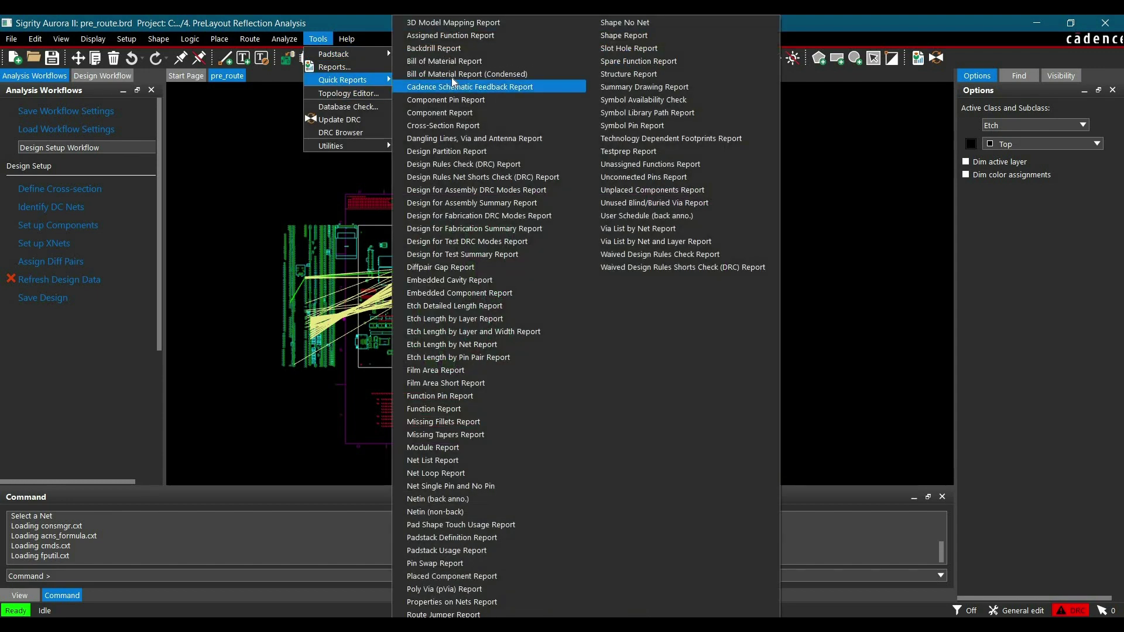
{"action": "left_click", "coordinate": [451, 74]}
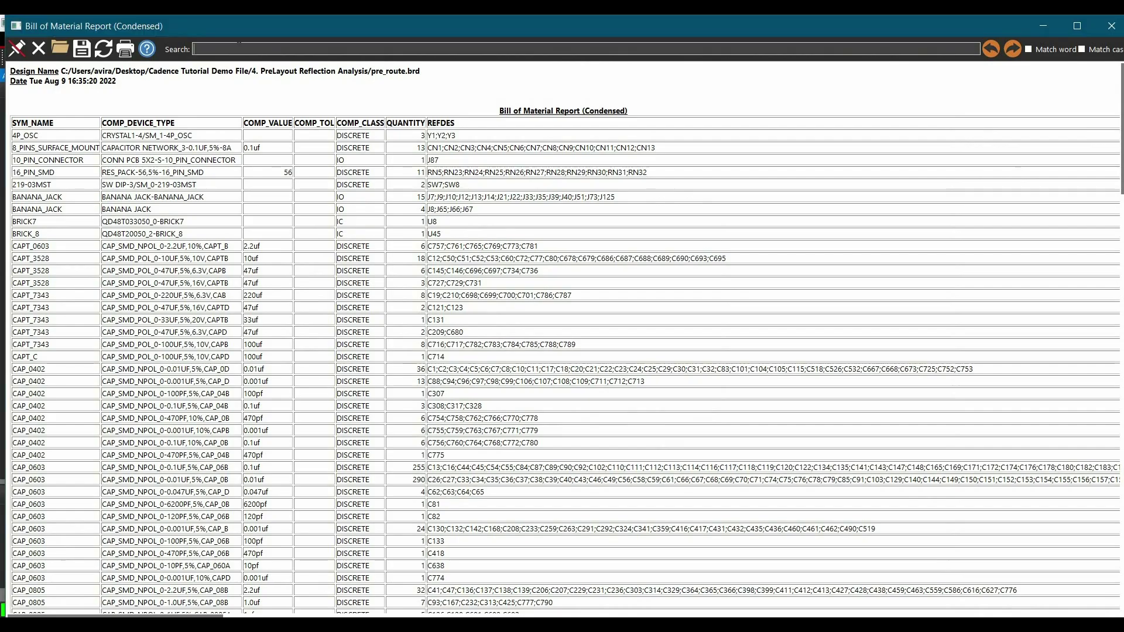
{"action": "type", "text": "RES_PA"}
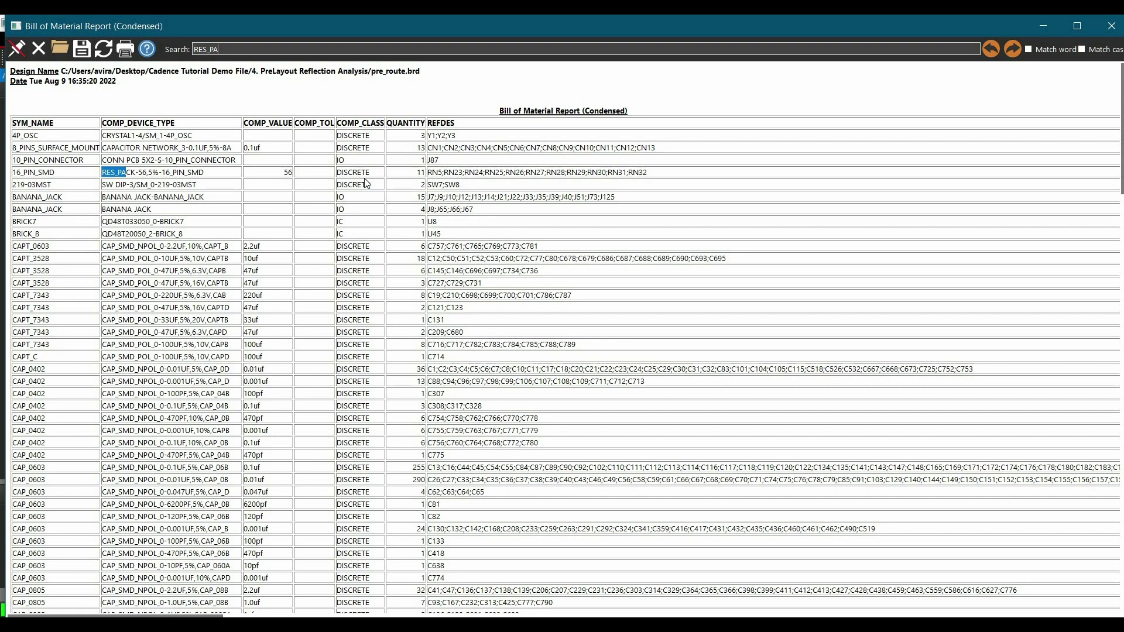
{"action": "left_click", "coordinate": [1111, 26]}
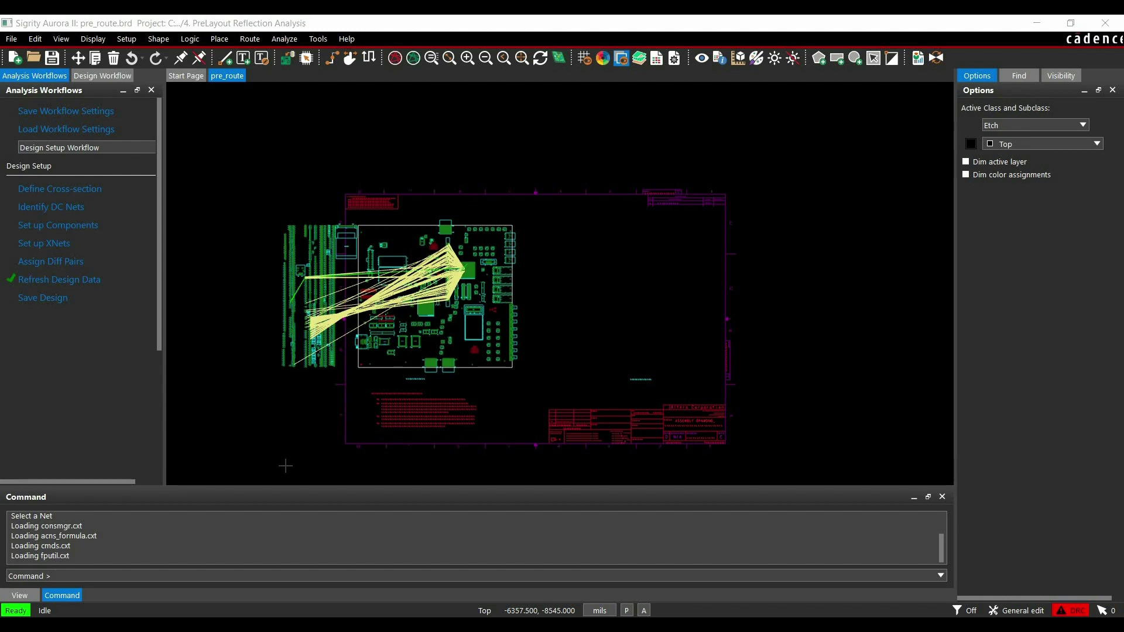
- Launch Constraint Manager on the Electrical Net Routing worksheet via Setup > Constraints > Electrical
{"action": "left_click", "coordinate": [126, 38]}
{"action": "mouse_move", "coordinate": [179, 145]}
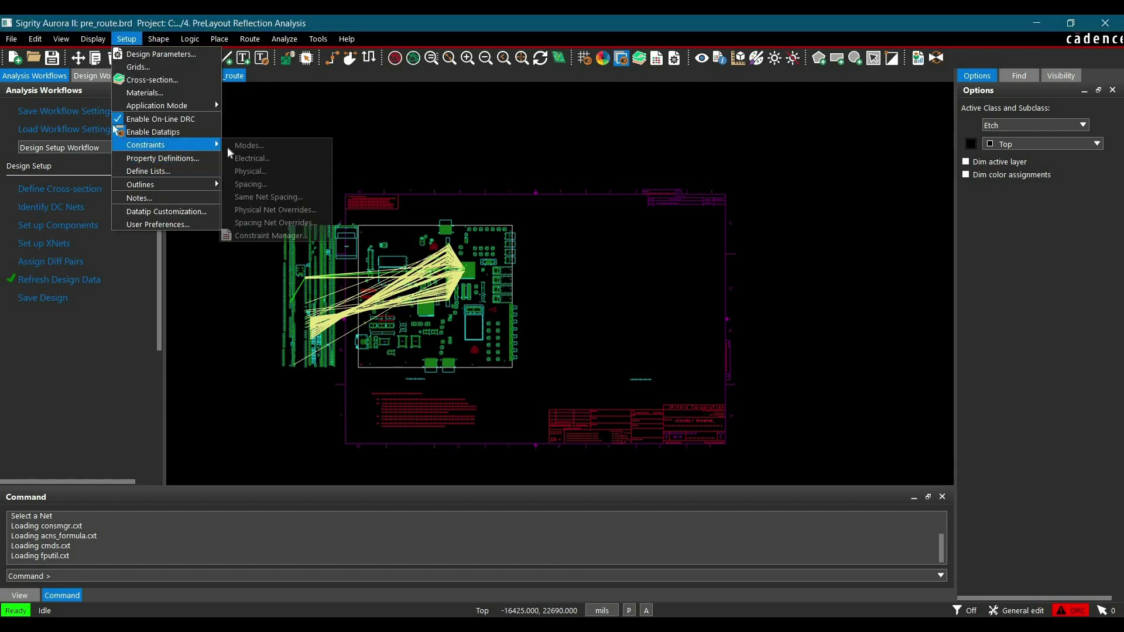
{"action": "left_click", "coordinate": [258, 159]}
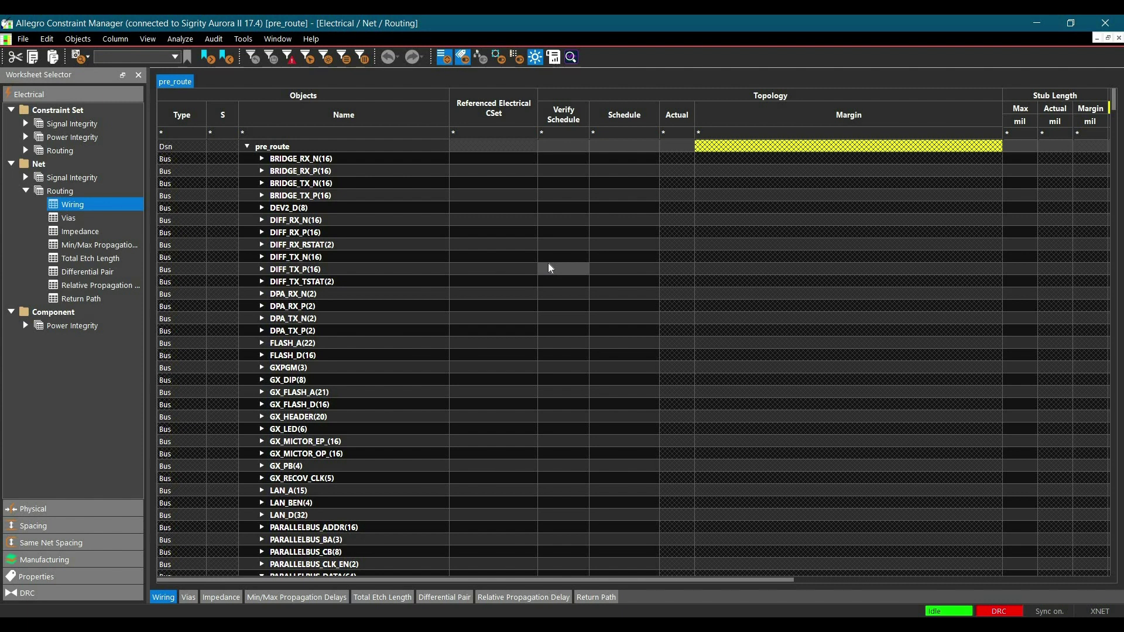
- Confirm Automatic topology update, Extract for simulation and Include routed interconnect in Constraint Manager options
{"action": "left_click", "coordinate": [244, 40]}
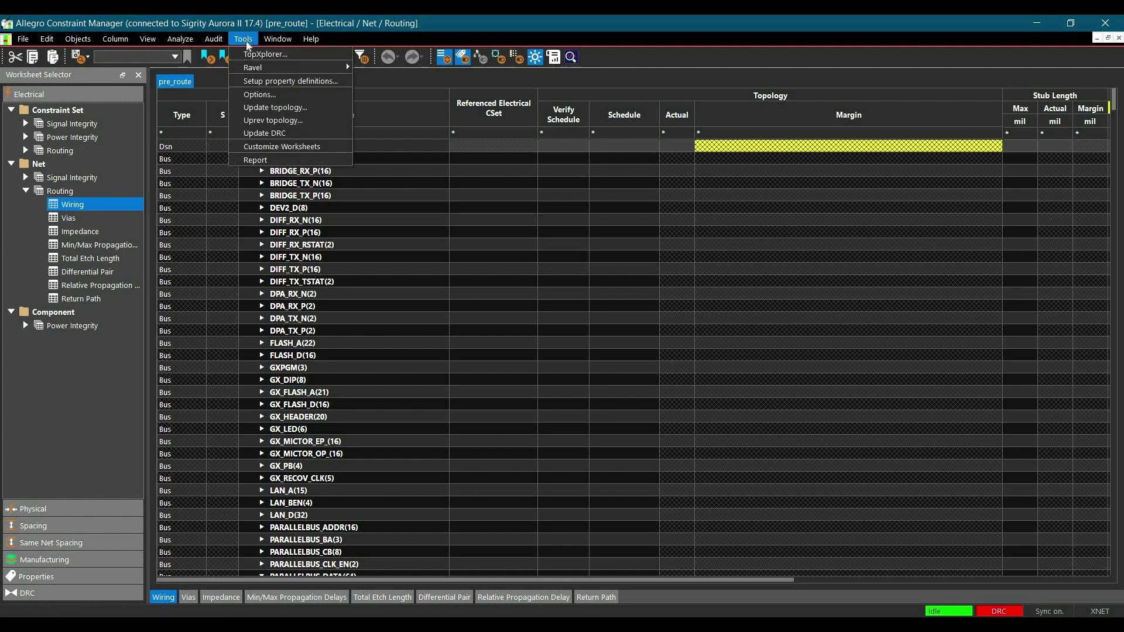
{"action": "left_click", "coordinate": [271, 103]}
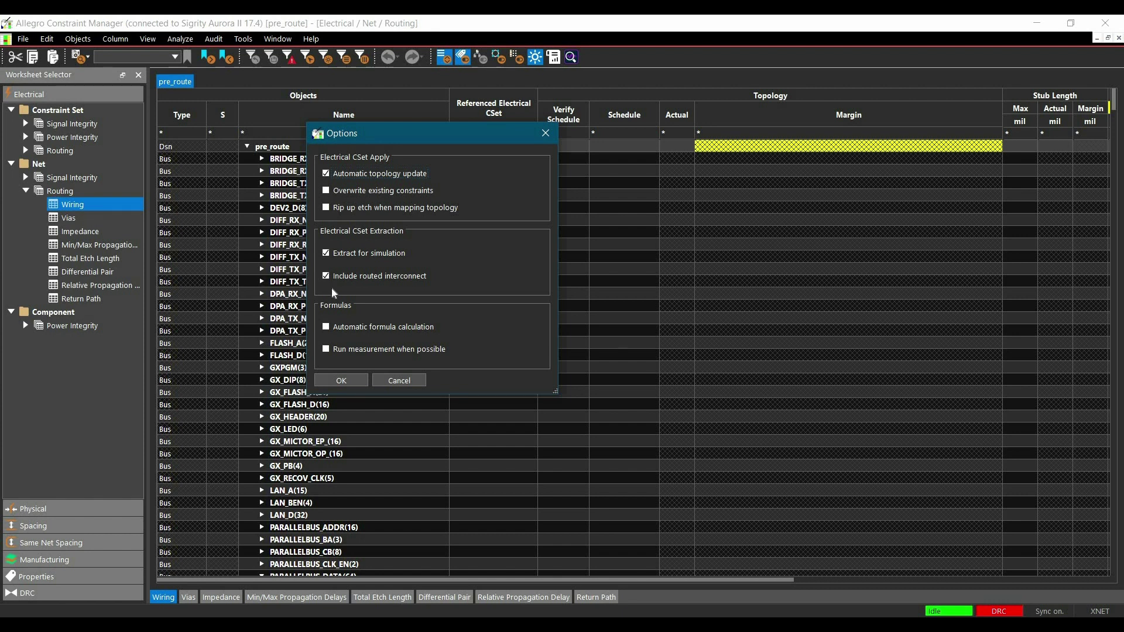
{"action": "left_click", "coordinate": [341, 381]}
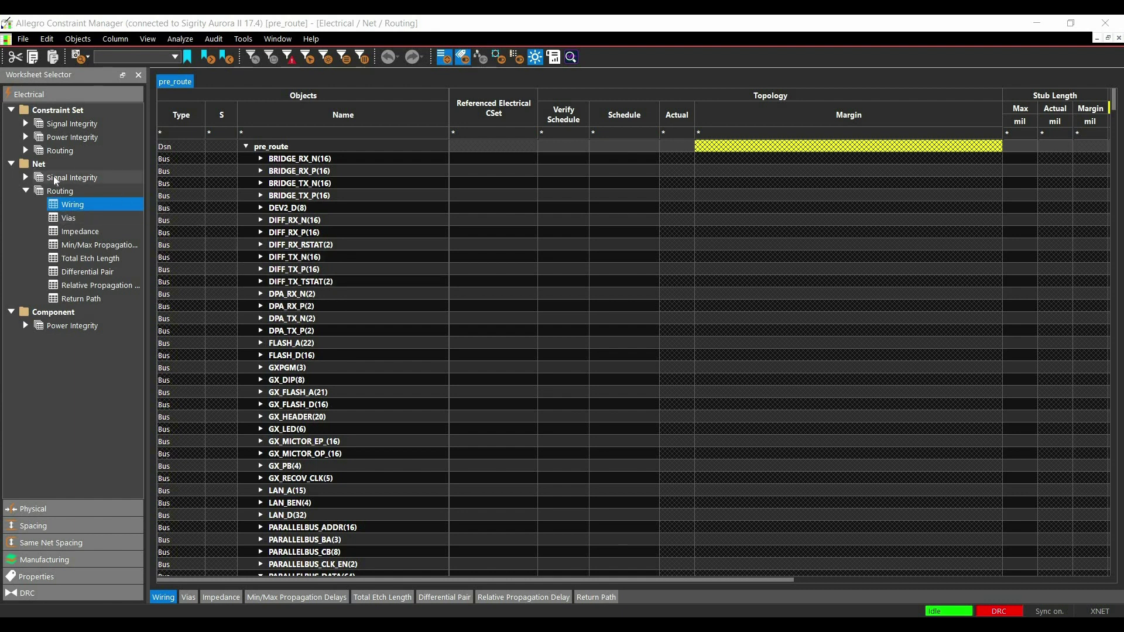
{"action": "scroll", "coordinate": [359, 271], "scroll_direction": "down", "scroll_amount": 9}
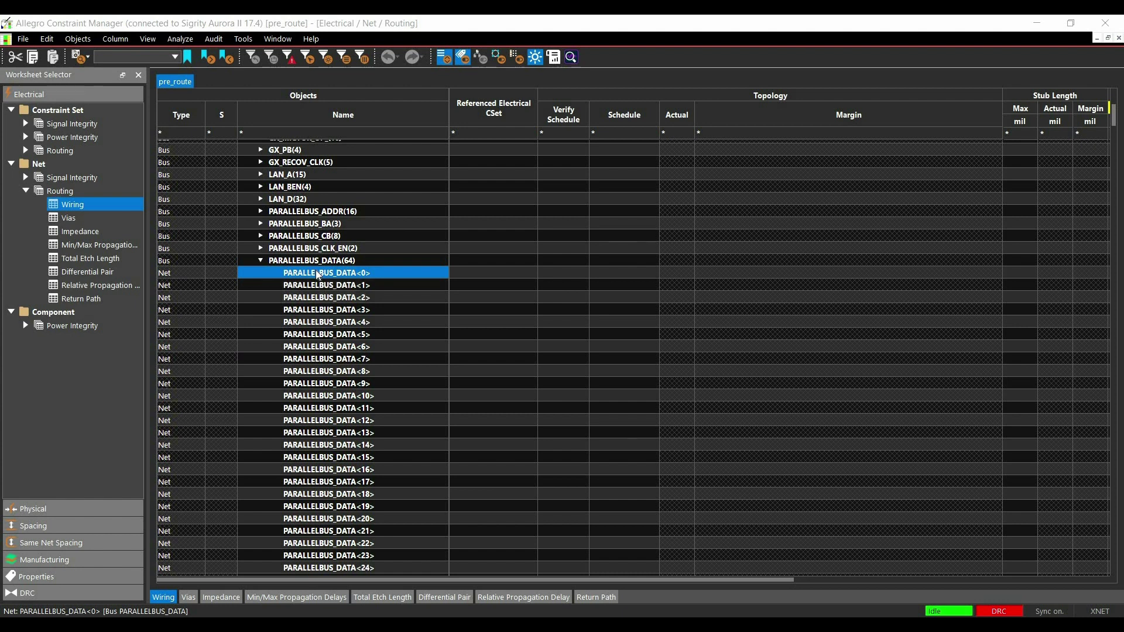
- Open PARALLELBUS_DATA<0> in TopXplorer, answering No to the DML model translation messages
{"action": "right_click", "coordinate": [317, 275]}
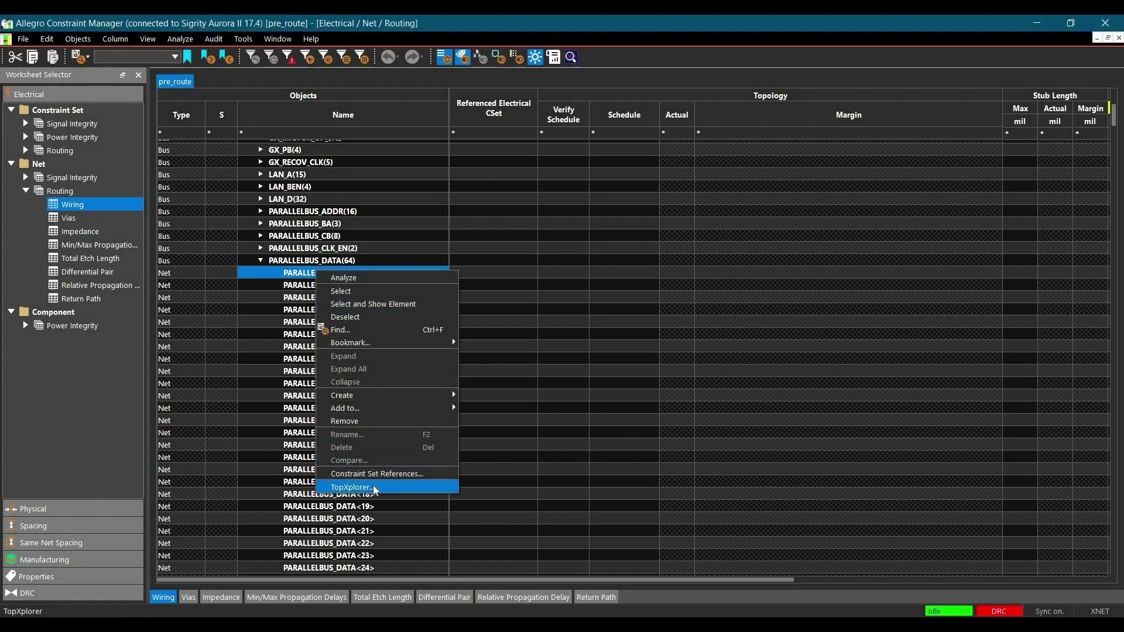
{"action": "left_click", "coordinate": [375, 488]}
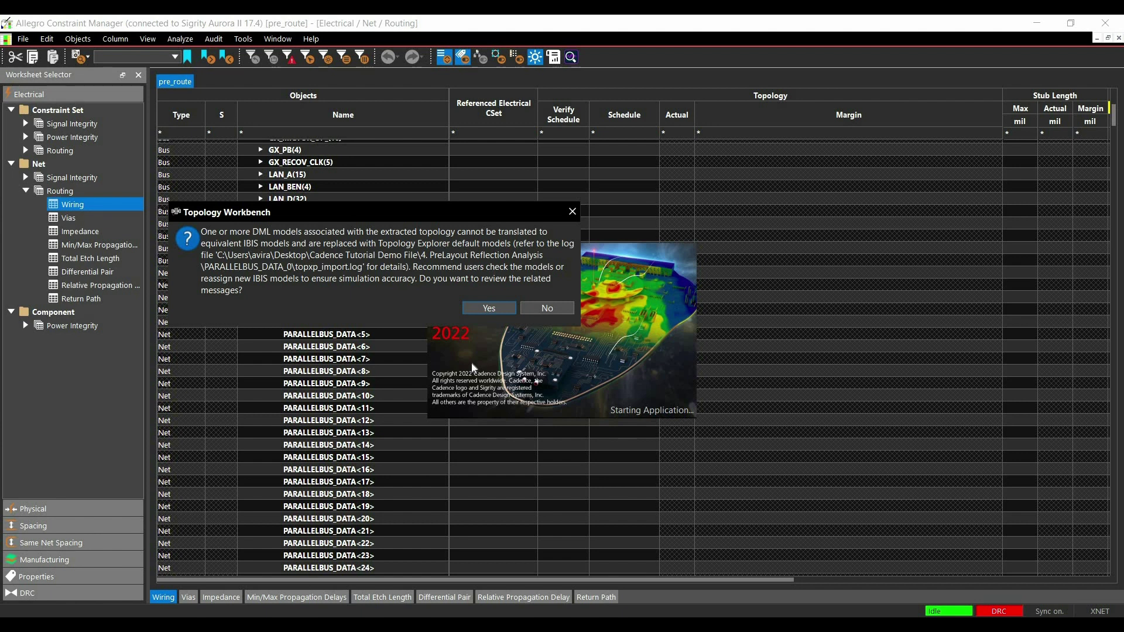
{"action": "left_click", "coordinate": [542, 310]}
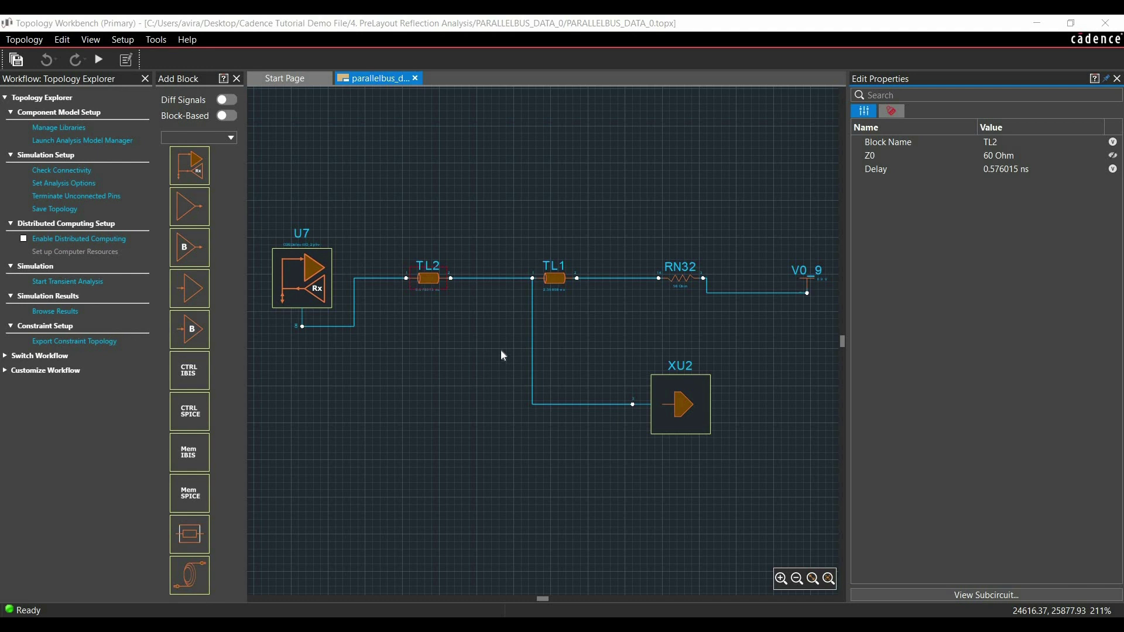
{"action": "left_click", "coordinate": [562, 278]}
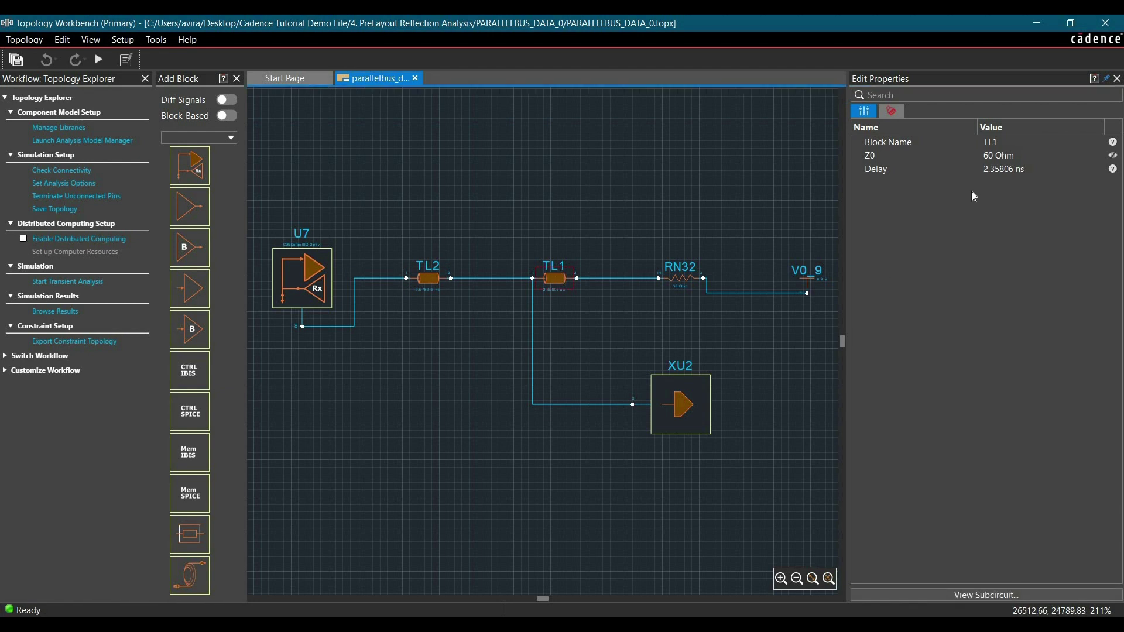
{"action": "left_click", "coordinate": [1004, 175]}
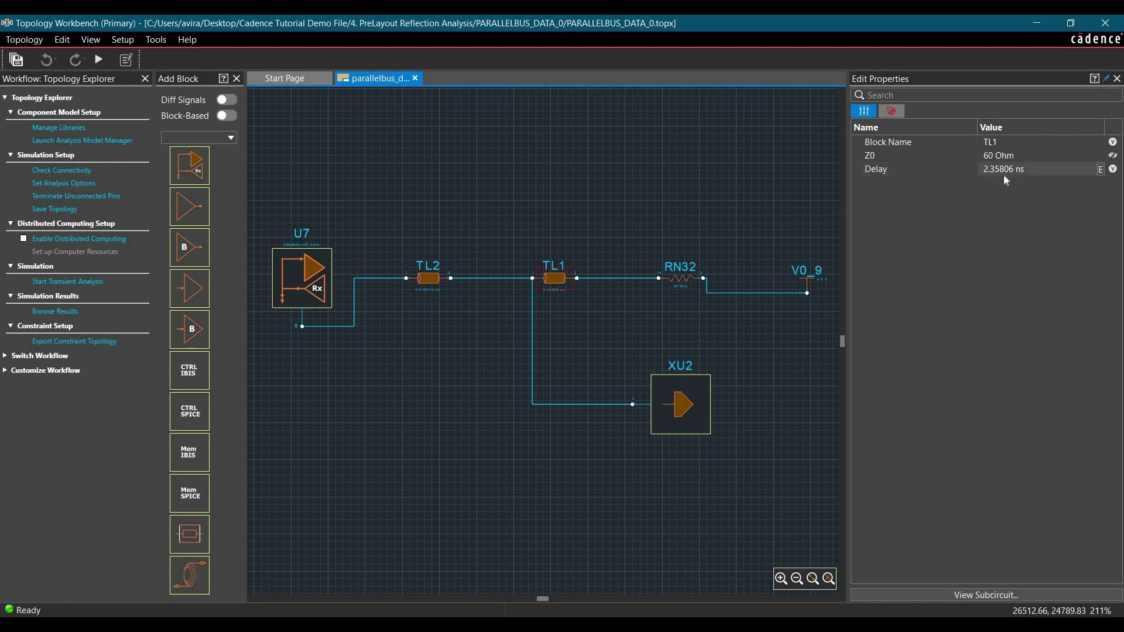
{"action": "left_click", "coordinate": [982, 201]}
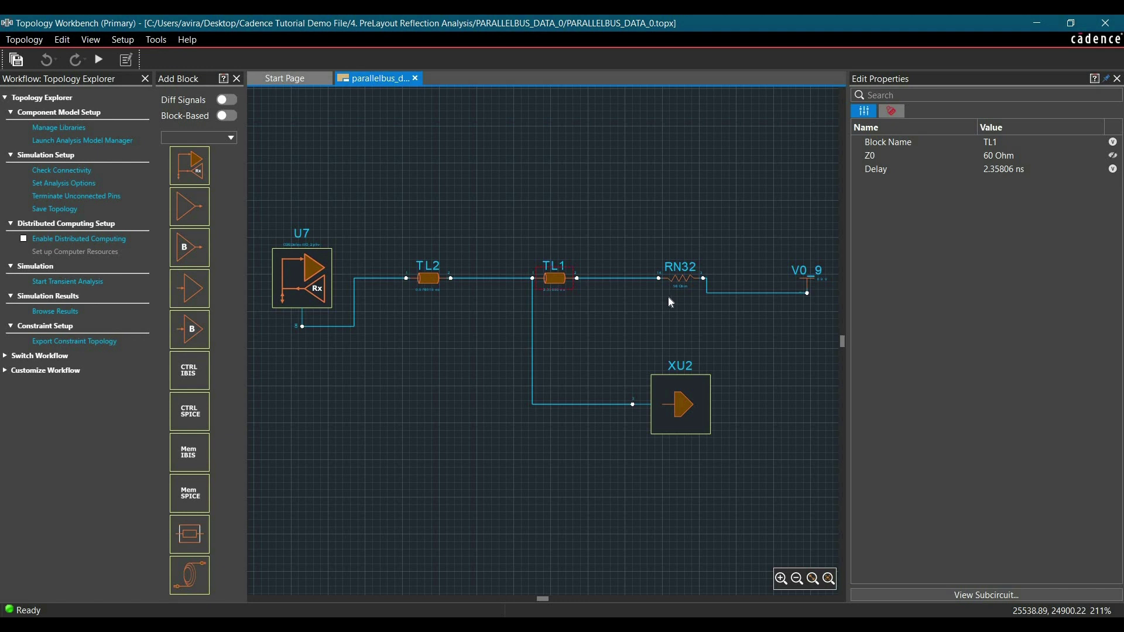
{"action": "left_click", "coordinate": [432, 429]}
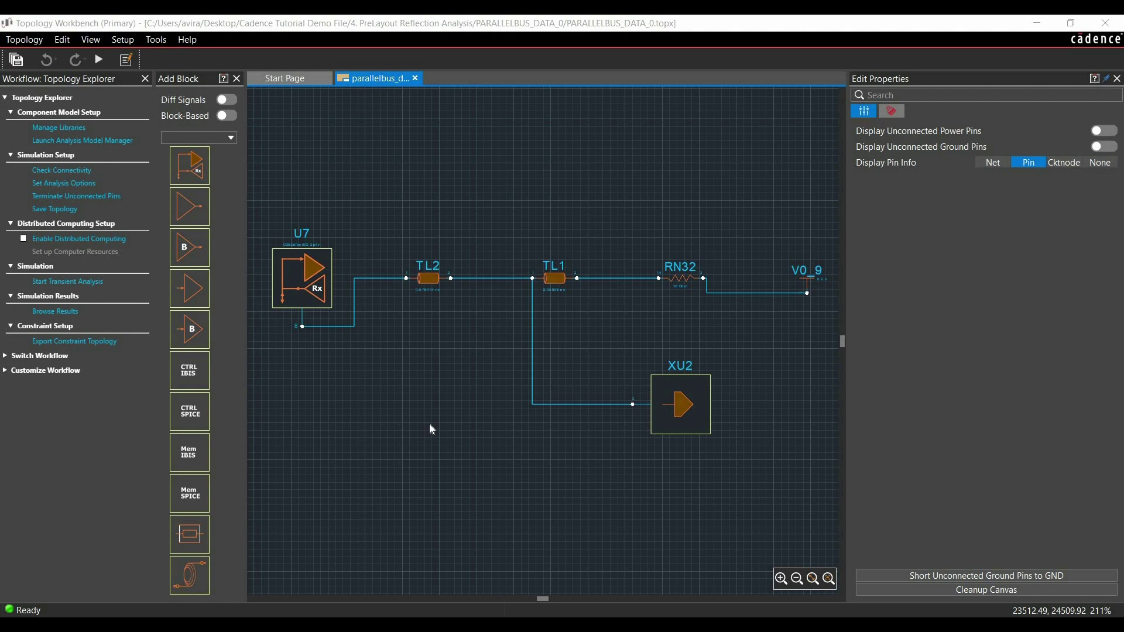
- Assign U7 the StratixII pin D6 model from stratix2.ibs in the PreLayout Reflection Analysis folder
{"action": "left_click", "coordinate": [314, 275]}
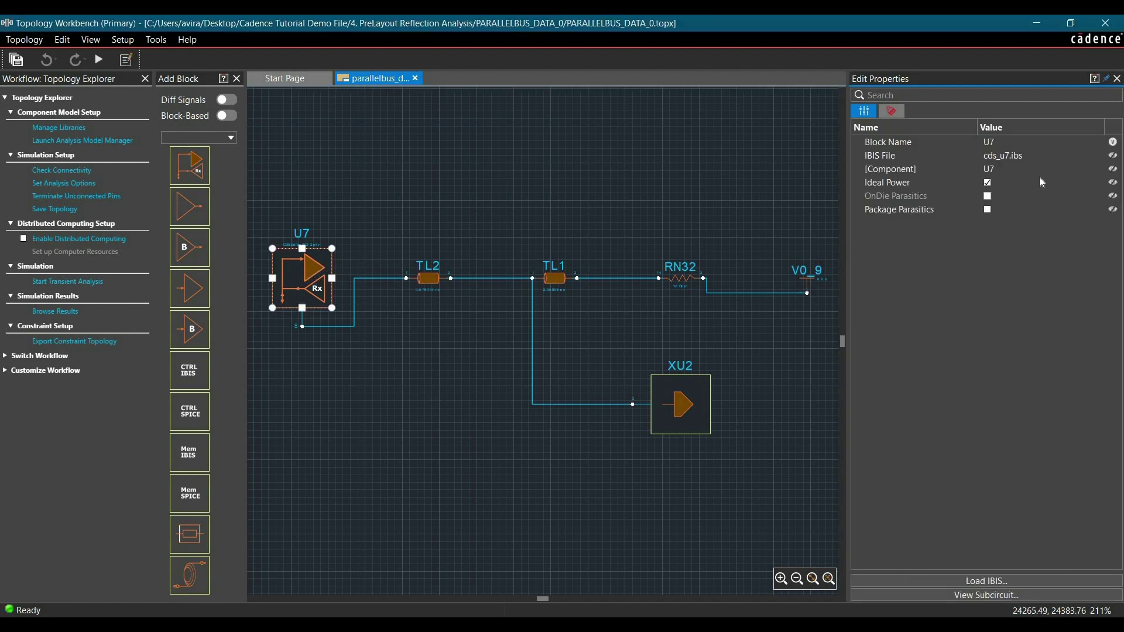
{"action": "left_click", "coordinate": [1013, 157]}
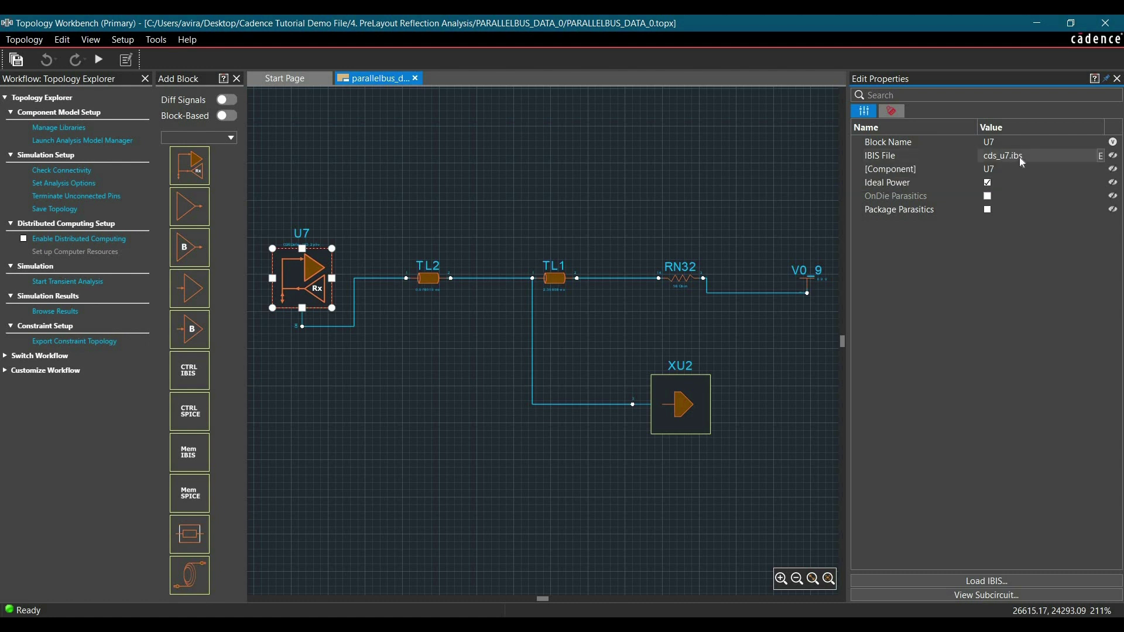
{"action": "left_click", "coordinate": [1022, 157]}
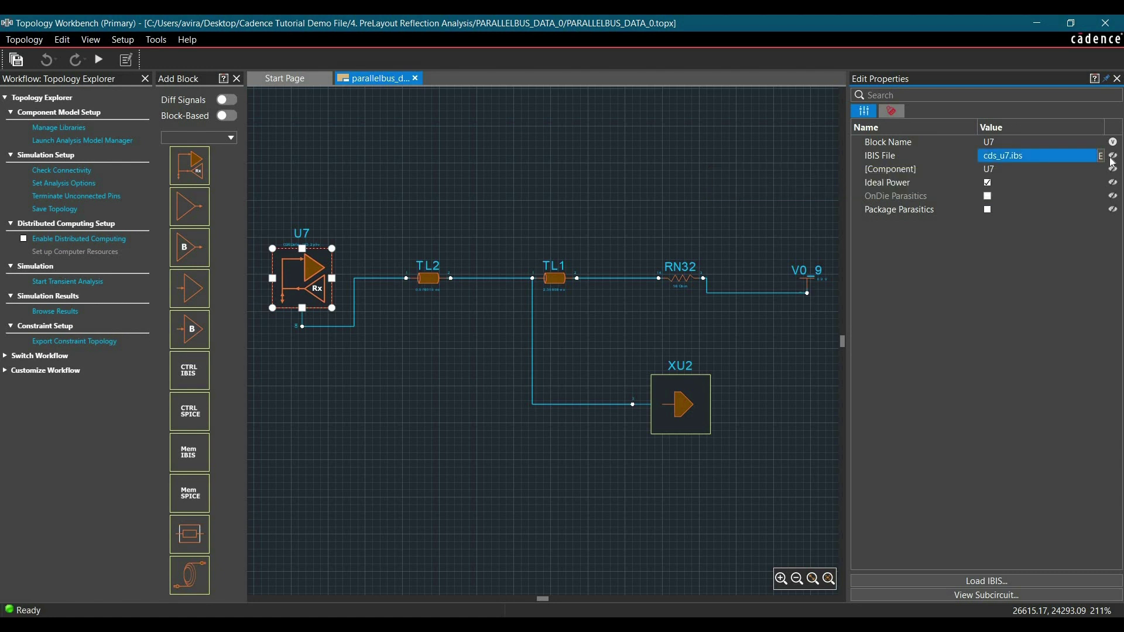
{"action": "left_click", "coordinate": [1097, 156]}
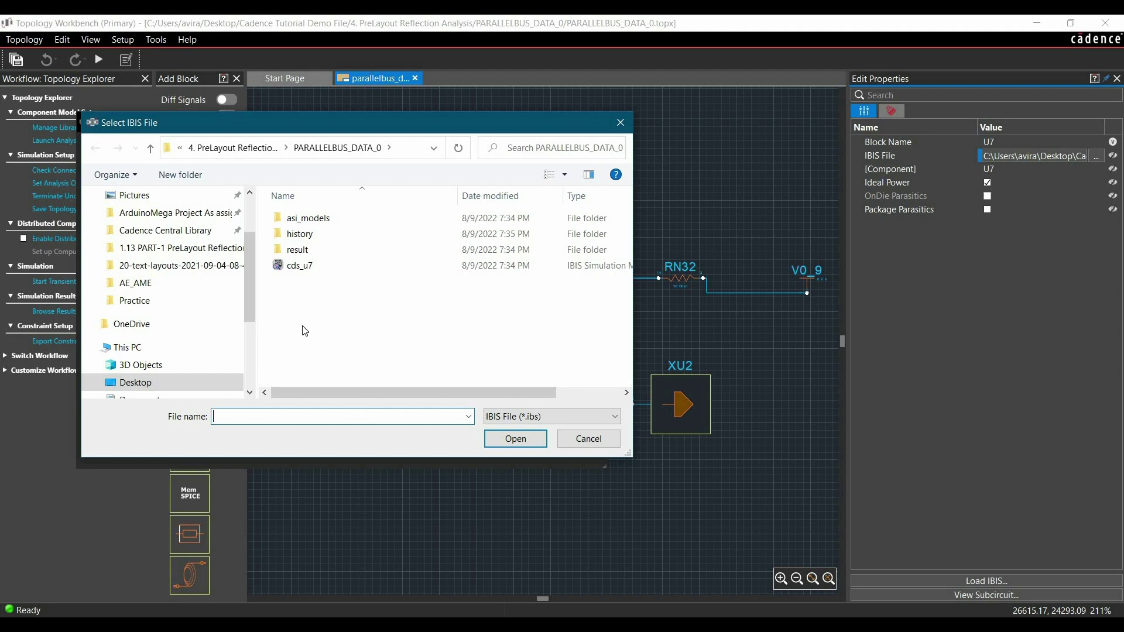
{"action": "left_click", "coordinate": [127, 347]}
{"action": "left_click", "coordinate": [157, 229]}
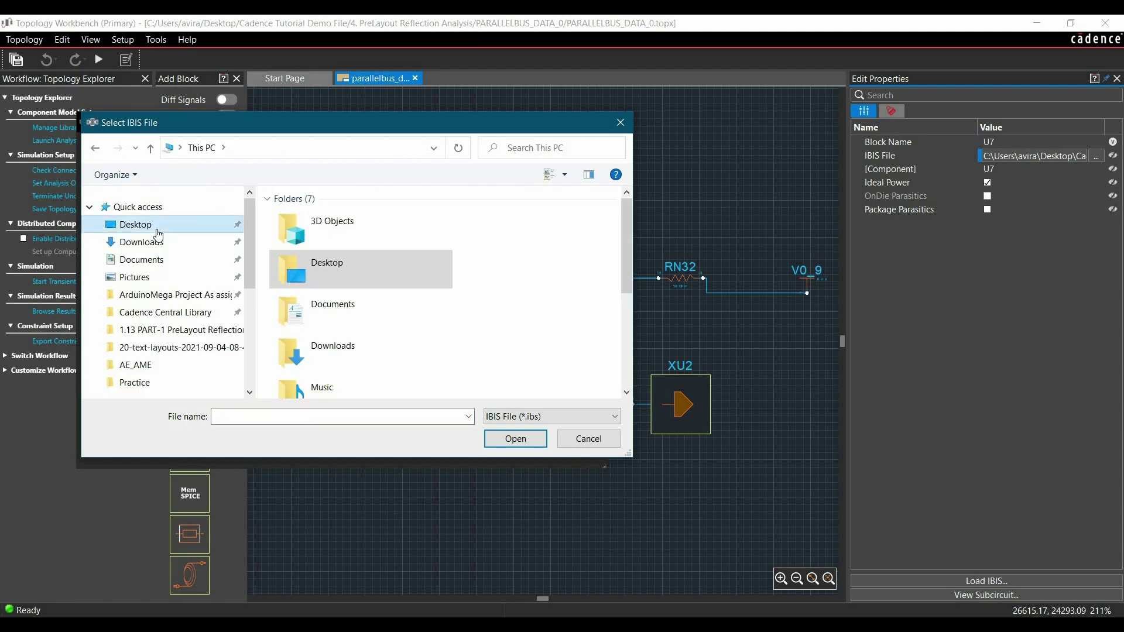
{"action": "double_click", "coordinate": [313, 232]}
{"action": "key", "text": "Return"}
{"action": "double_click", "coordinate": [304, 230]}
{"action": "double_click", "coordinate": [296, 230]}
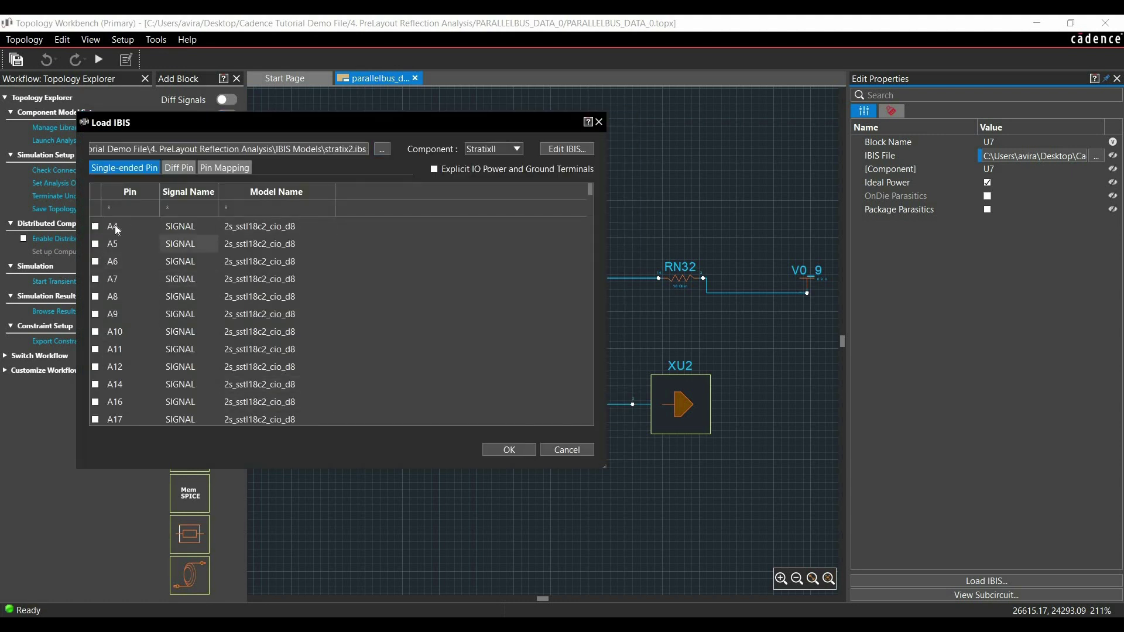
{"action": "type", "text": "D"}
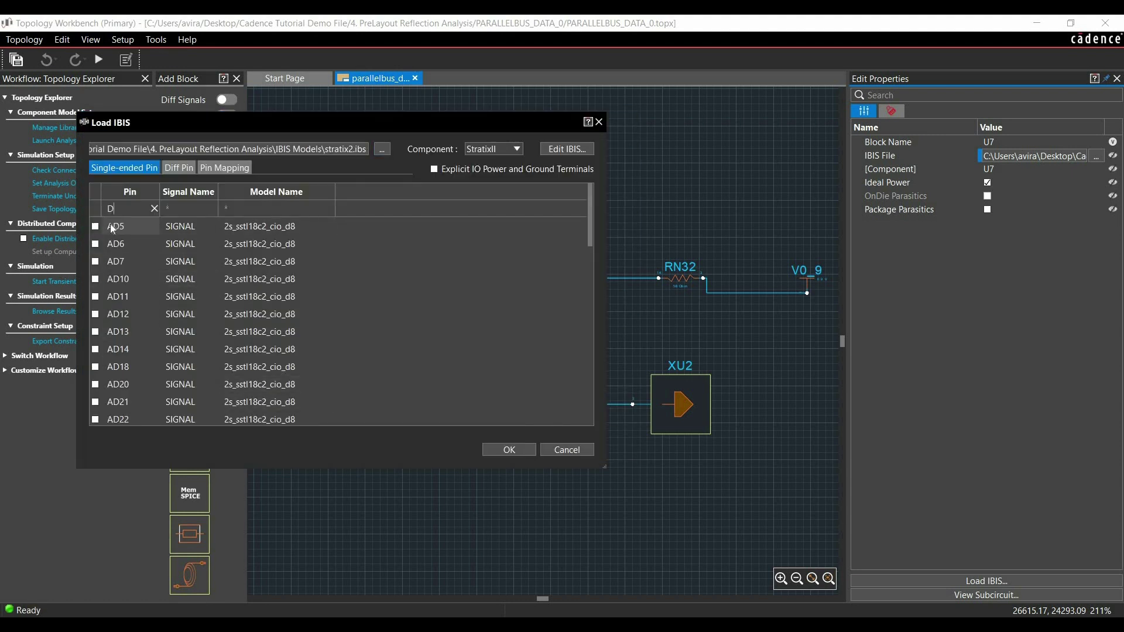
{"action": "type", "text": "6"}
{"action": "left_click", "coordinate": [112, 246]}
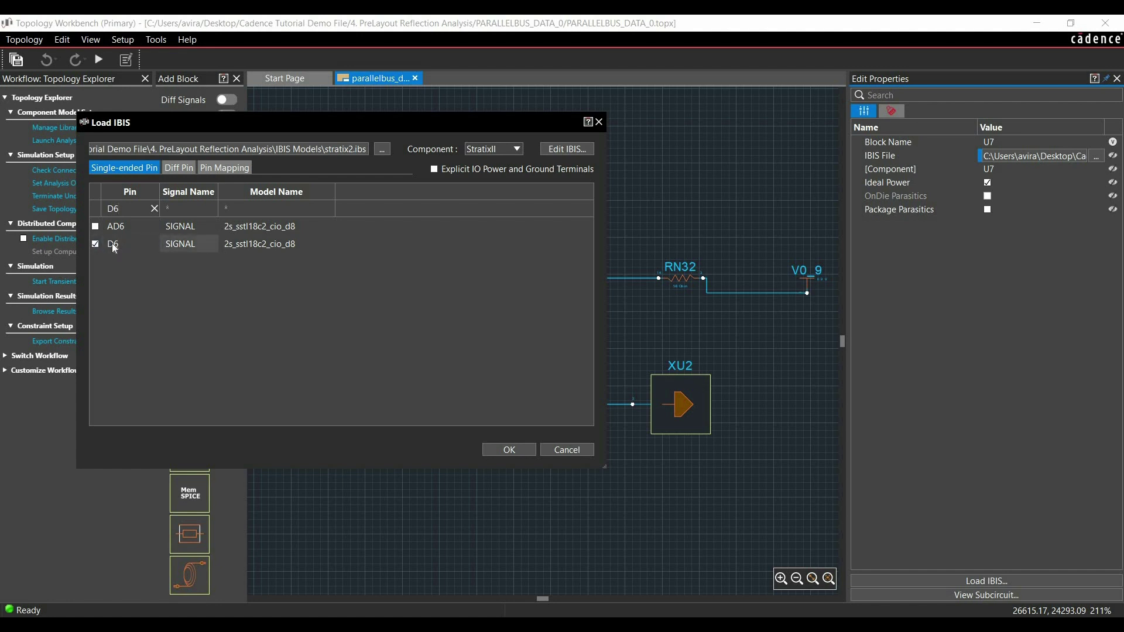
{"action": "left_click", "coordinate": [505, 449]}
- Enlarge the D6 pin label font to size 5 and move U7 up and to the right
{"action": "left_click", "coordinate": [372, 411]}
{"action": "scroll", "coordinate": [380, 404], "scroll_direction": "up", "scroll_amount": 6}
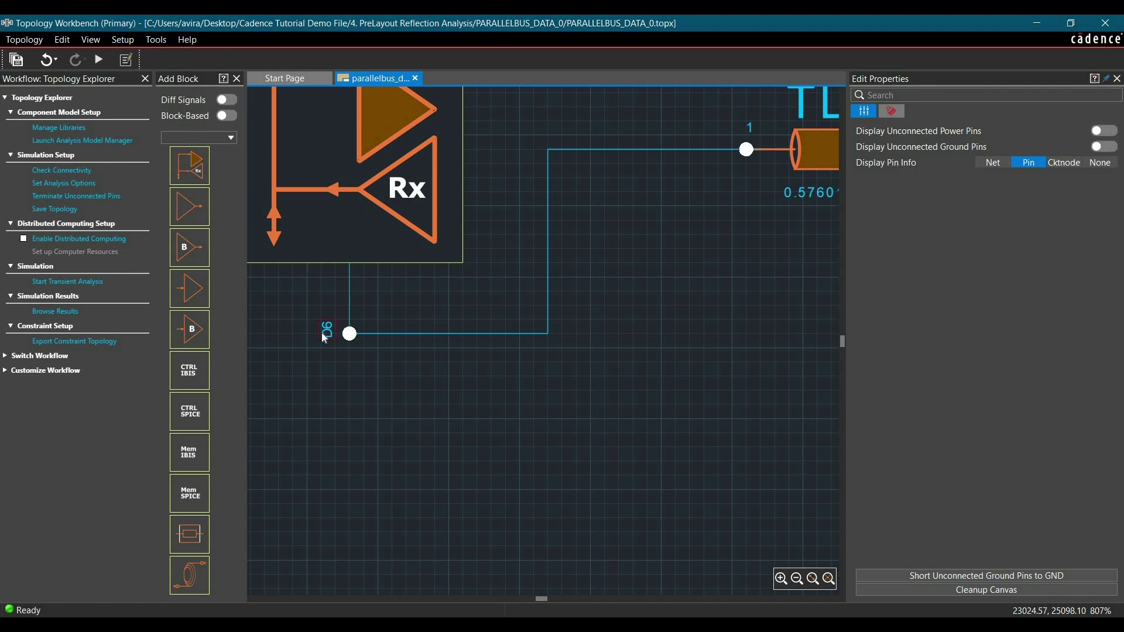
{"action": "scroll", "coordinate": [330, 387], "scroll_direction": "down", "scroll_amount": 3}
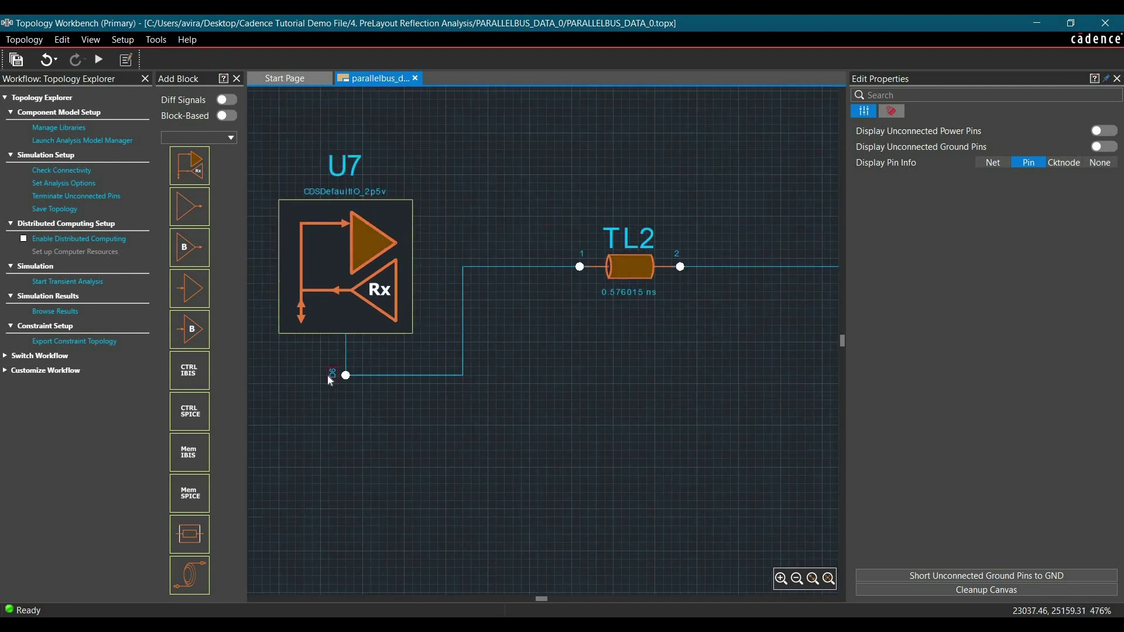
{"action": "right_click", "coordinate": [331, 374]}
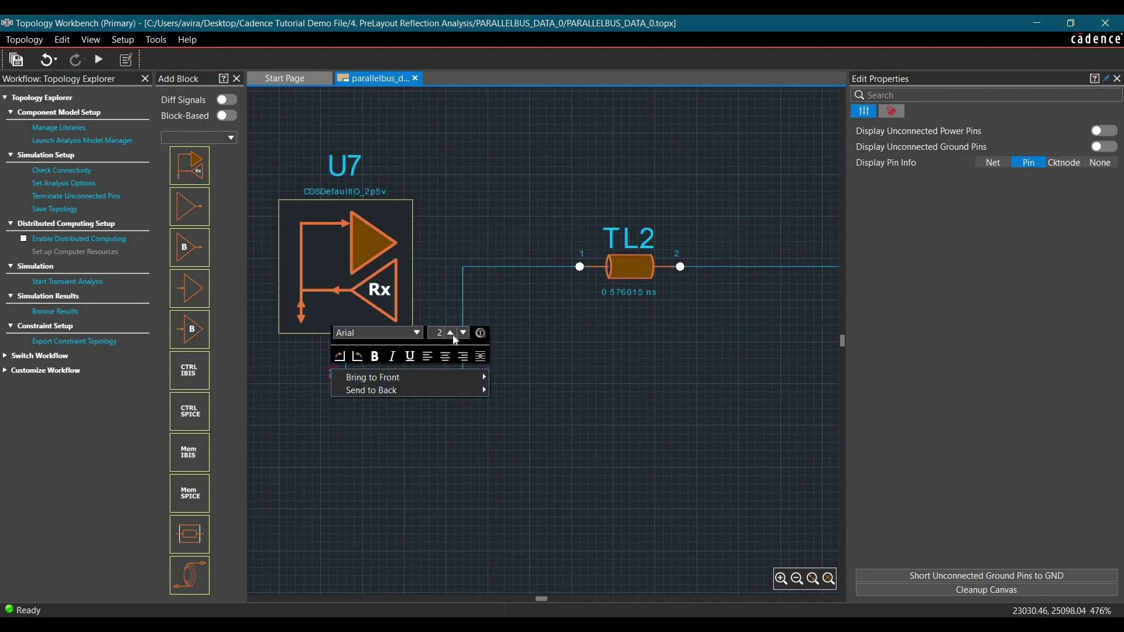
{"action": "left_click", "coordinate": [451, 333]}
{"action": "left_click", "coordinate": [451, 333]}
{"action": "left_click", "coordinate": [451, 333]}
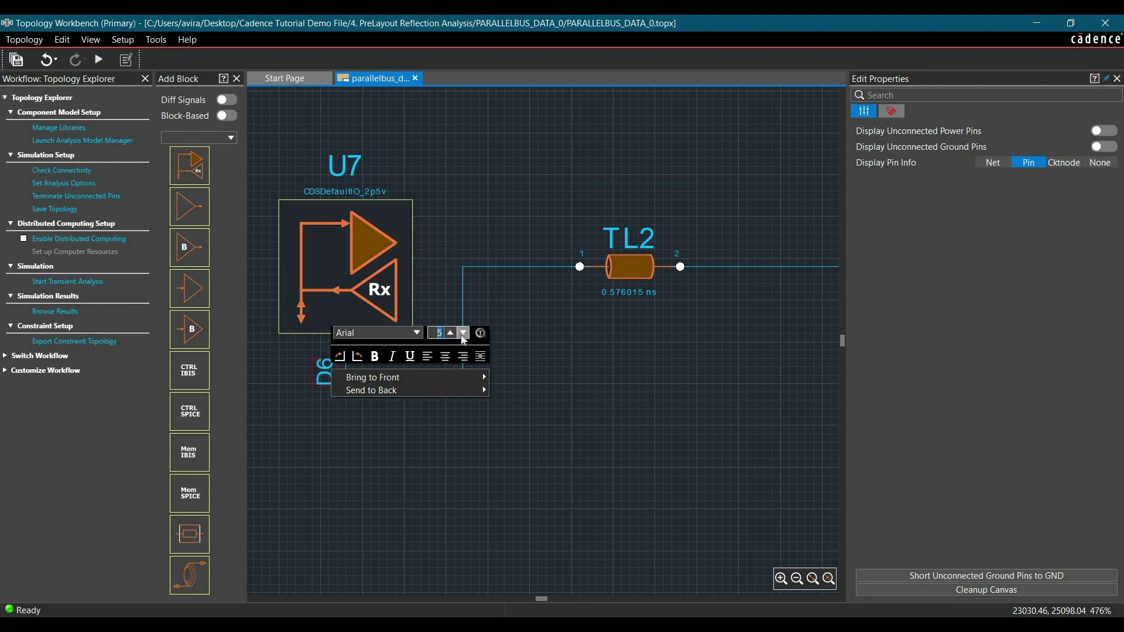
{"action": "scroll", "coordinate": [412, 449], "scroll_direction": "down", "scroll_amount": 6}
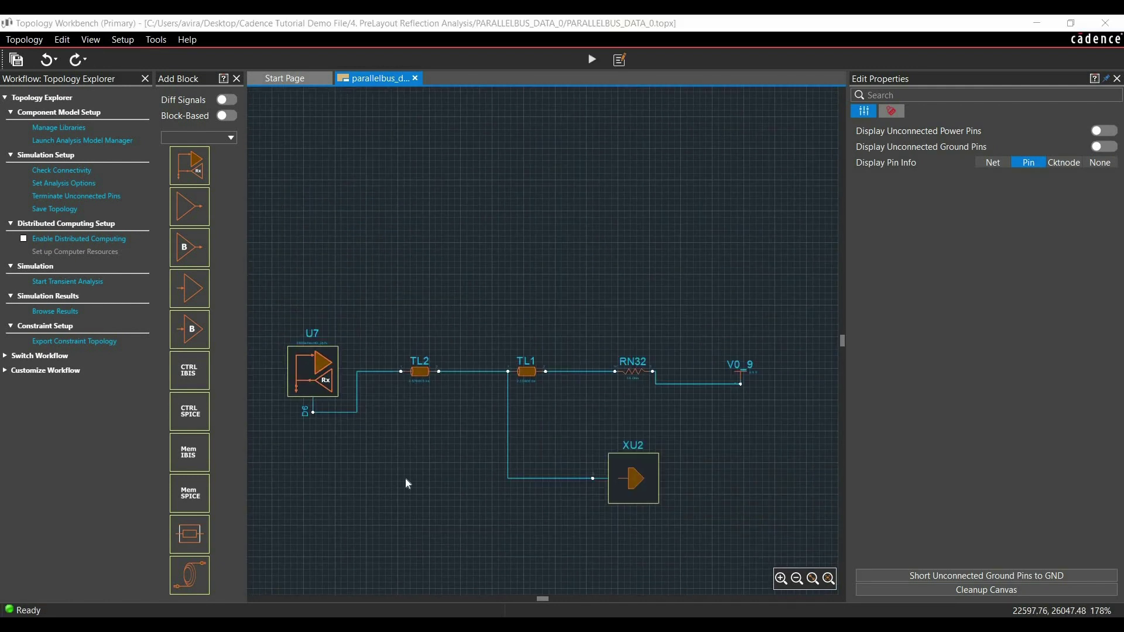
{"action": "left_click_drag", "start_coordinate": [309, 379], "coordinate": [362, 318]}
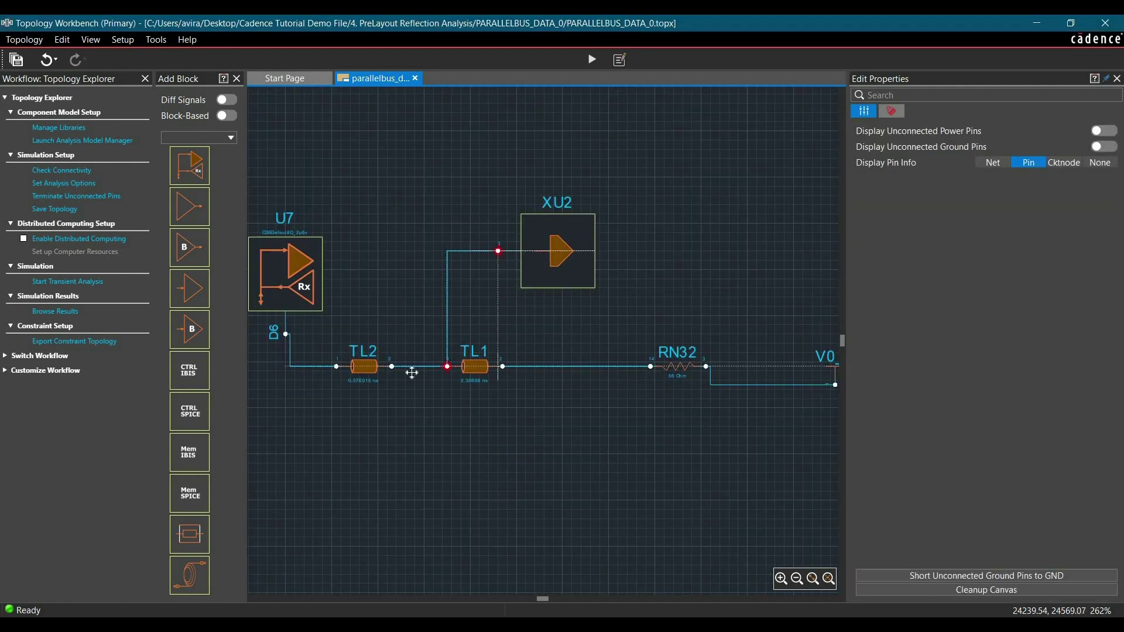
{"action": "left_click", "coordinate": [644, 351]}
{"action": "left_click", "coordinate": [373, 301]}
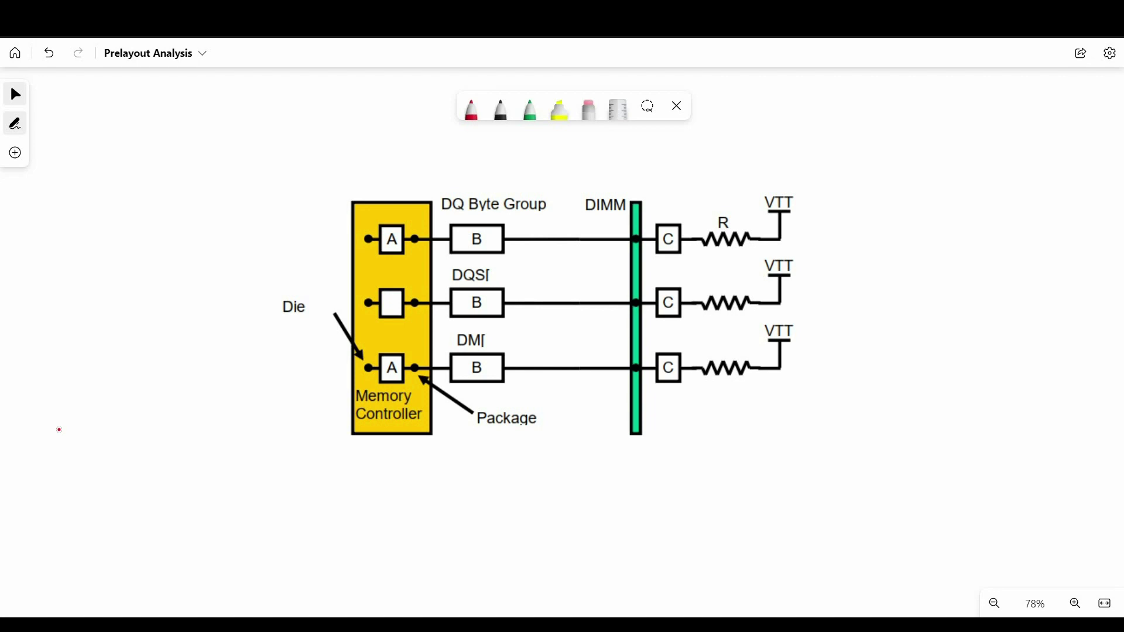
- In red ink, label the memory controller, tick the B and C boxes, and bracket the controller side
{"action": "mouse_move", "coordinate": [371, 448]}
{"action": "left_mouse_down"}
{"action": "mouse_move", "coordinate": [393, 470]}
{"action": "mouse_move", "coordinate": [382, 446]}
{"action": "left_mouse_up"}
{"action": "left_click_drag", "start_coordinate": [387, 449], "coordinate": [392, 472]}
{"action": "left_click_drag", "start_coordinate": [476, 380], "coordinate": [501, 383]}
{"action": "mouse_move", "coordinate": [667, 385]}
{"action": "left_mouse_down"}
{"action": "mouse_move", "coordinate": [683, 375]}
{"action": "mouse_move", "coordinate": [686, 385]}
{"action": "left_mouse_up"}
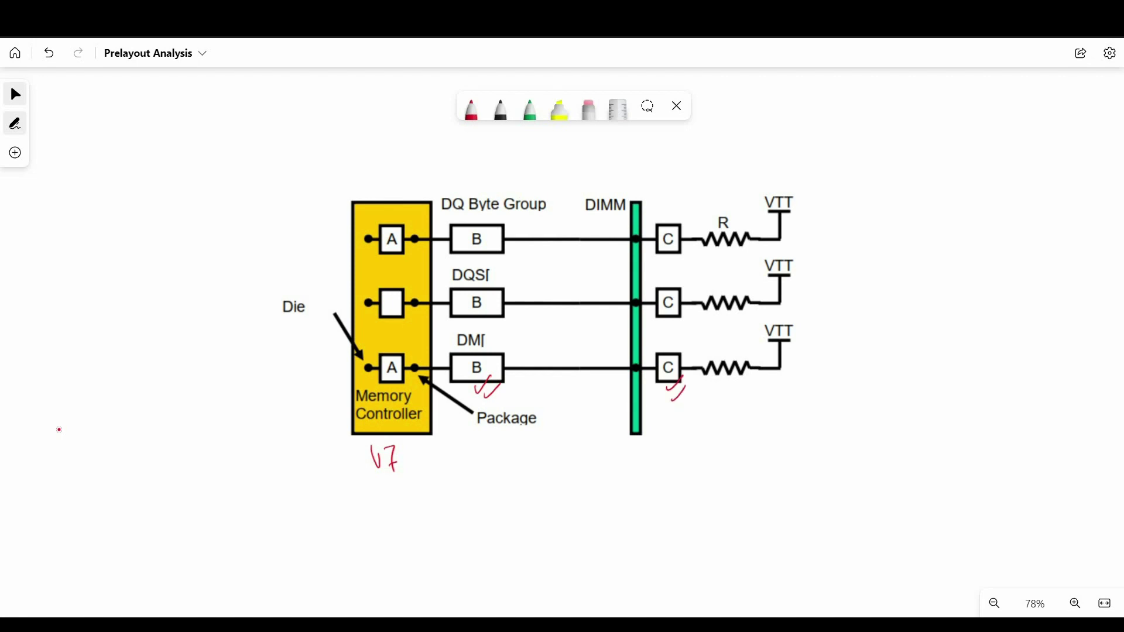
{"action": "mouse_move", "coordinate": [272, 182]}
{"action": "left_mouse_down"}
{"action": "mouse_move", "coordinate": [259, 193]}
{"action": "mouse_move", "coordinate": [252, 313]}
{"action": "mouse_move", "coordinate": [280, 458]}
{"action": "left_mouse_up"}
- Write a double-underlined 'Transmitter' above the controller and 'Rx' above the DIMM
{"action": "left_click_drag", "start_coordinate": [338, 149], "coordinate": [366, 134]}
{"action": "mouse_move", "coordinate": [352, 141]}
{"action": "left_mouse_down"}
{"action": "mouse_move", "coordinate": [355, 170]}
{"action": "mouse_move", "coordinate": [369, 154]}
{"action": "mouse_move", "coordinate": [382, 161]}
{"action": "mouse_move", "coordinate": [422, 147]}
{"action": "left_mouse_up"}
{"action": "left_click_drag", "start_coordinate": [426, 153], "coordinate": [427, 145]}
{"action": "left_click_drag", "start_coordinate": [434, 153], "coordinate": [438, 131]}
{"action": "left_click_drag", "start_coordinate": [443, 141], "coordinate": [463, 133]}
{"action": "left_click_drag", "start_coordinate": [410, 166], "coordinate": [448, 153]}
{"action": "left_click_drag", "start_coordinate": [415, 173], "coordinate": [449, 161]}
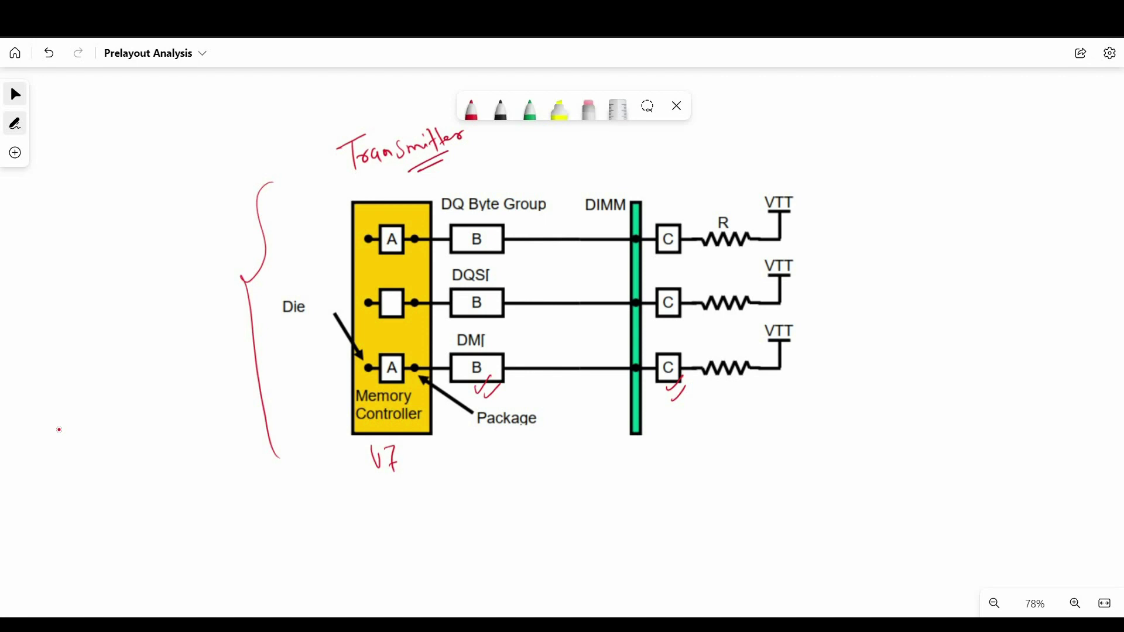
{"action": "mouse_move", "coordinate": [638, 155]}
{"action": "left_mouse_down"}
{"action": "mouse_move", "coordinate": [637, 175]}
{"action": "mouse_move", "coordinate": [668, 168]}
{"action": "left_mouse_up"}
{"action": "left_click_drag", "start_coordinate": [667, 151], "coordinate": [658, 170]}
{"action": "scroll", "coordinate": [231, 315], "scroll_direction": "down", "scroll_amount": 10}
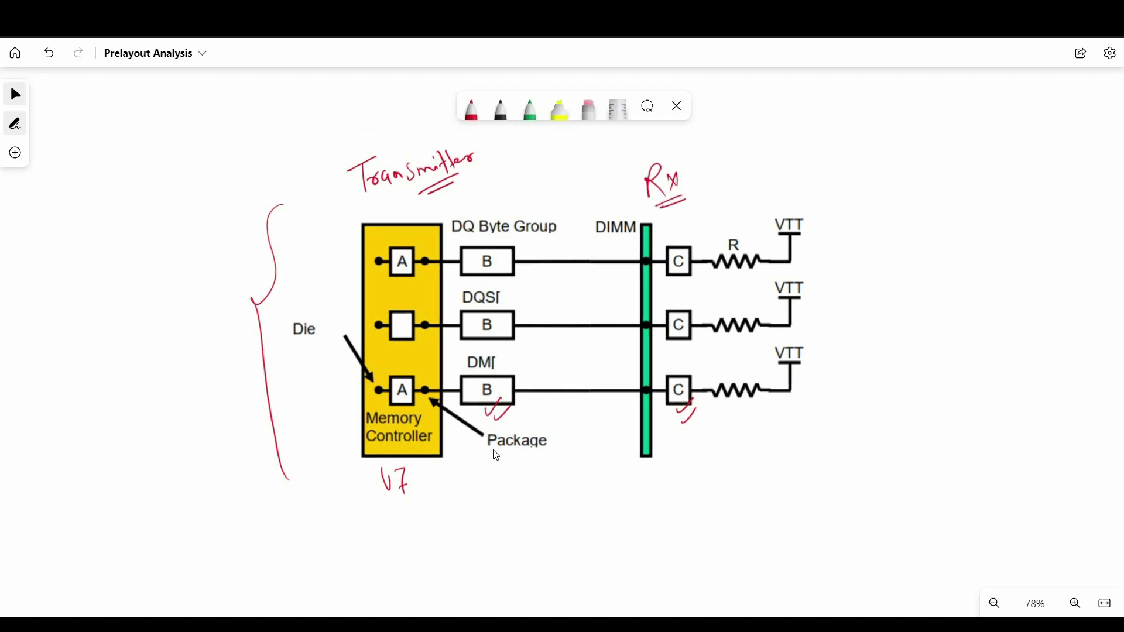
{"action": "scroll", "coordinate": [234, 309], "scroll_direction": "down", "scroll_amount": 2}
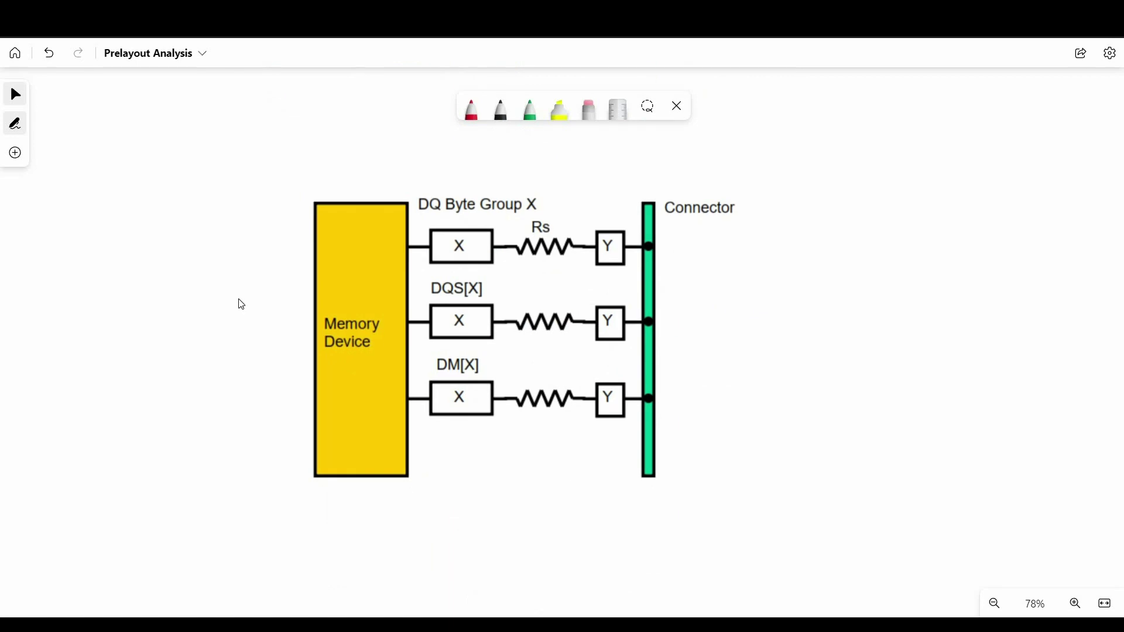
- Inspect the Whiteboard Memory Device diagram's X, Rs and Y routing, then return to Topology Workbench
{"action": "left_click", "coordinate": [631, 258]}
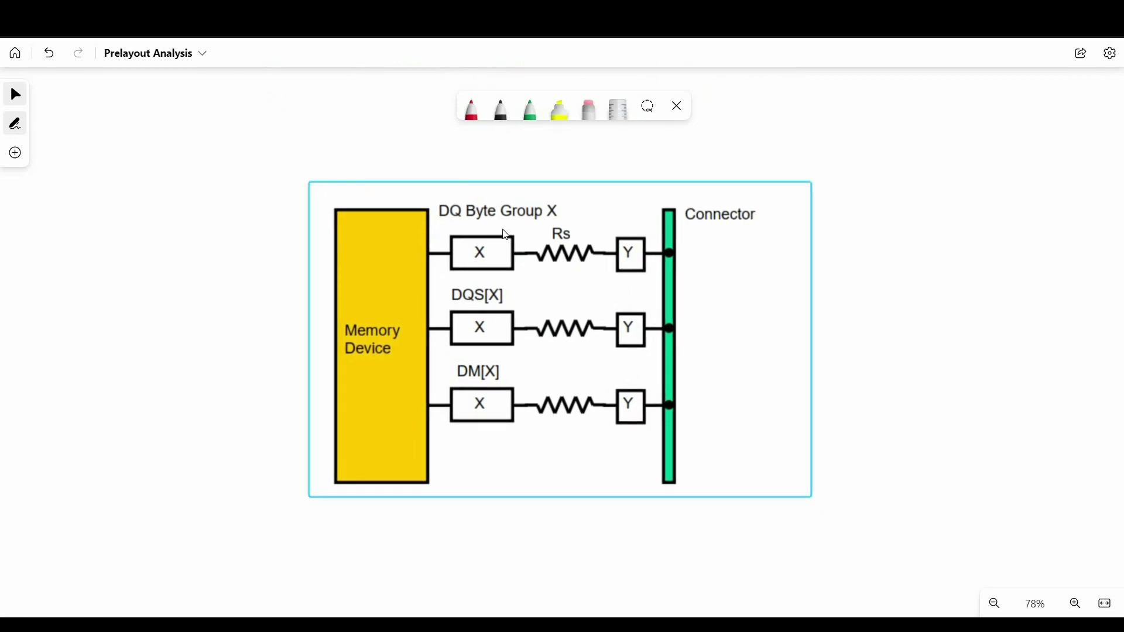
{"action": "left_click", "coordinate": [252, 257]}
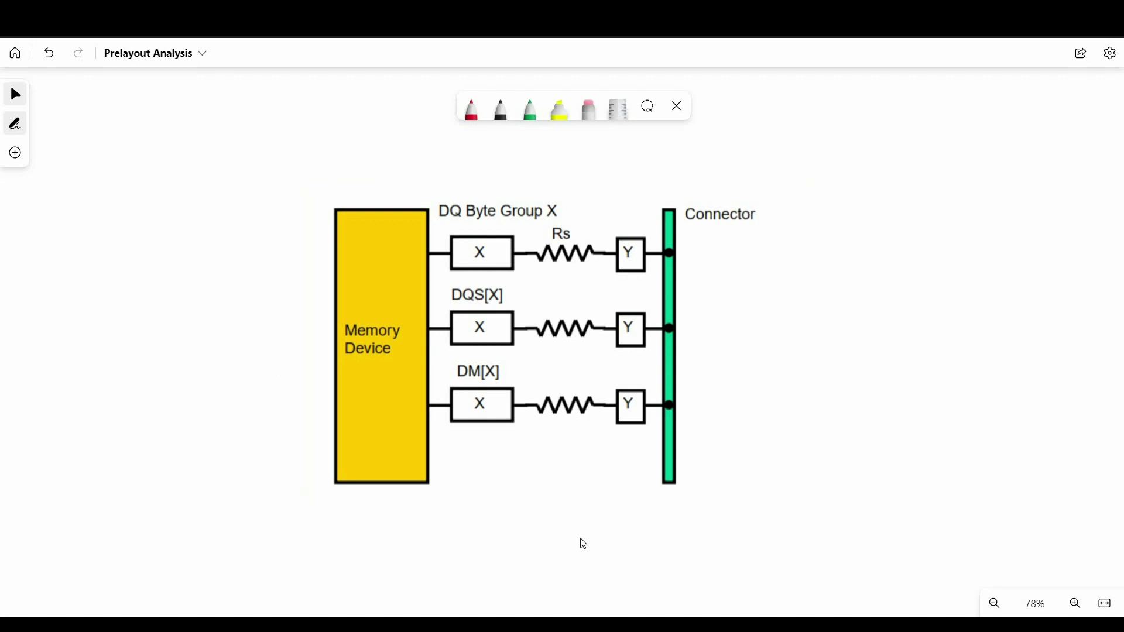
{"action": "left_click", "coordinate": [376, 373]}
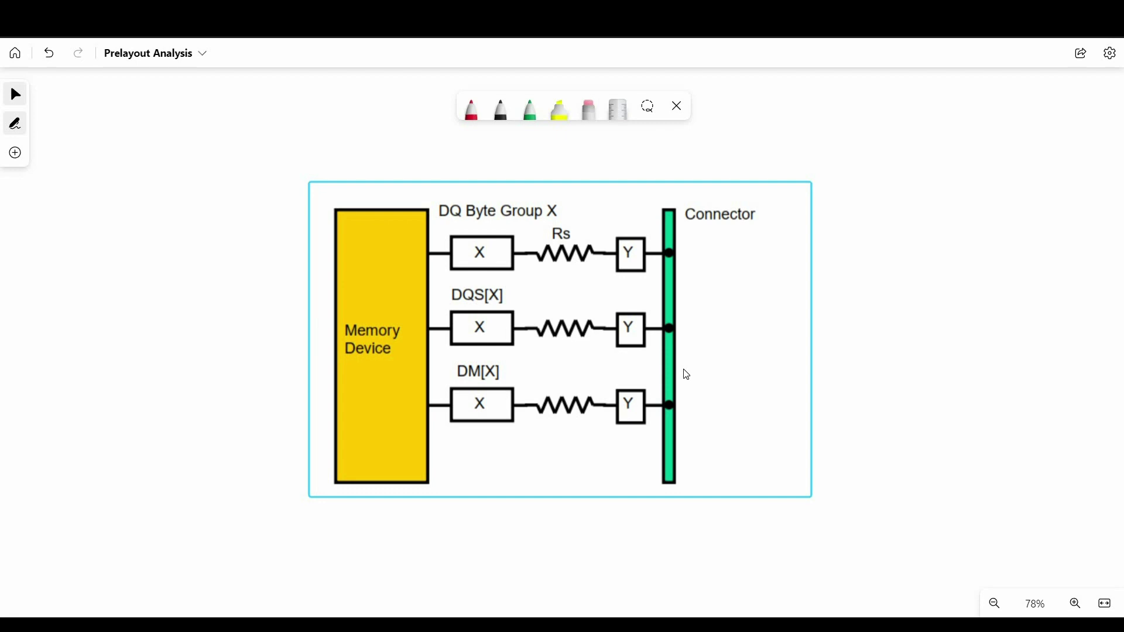
{"action": "left_click", "coordinate": [519, 542]}
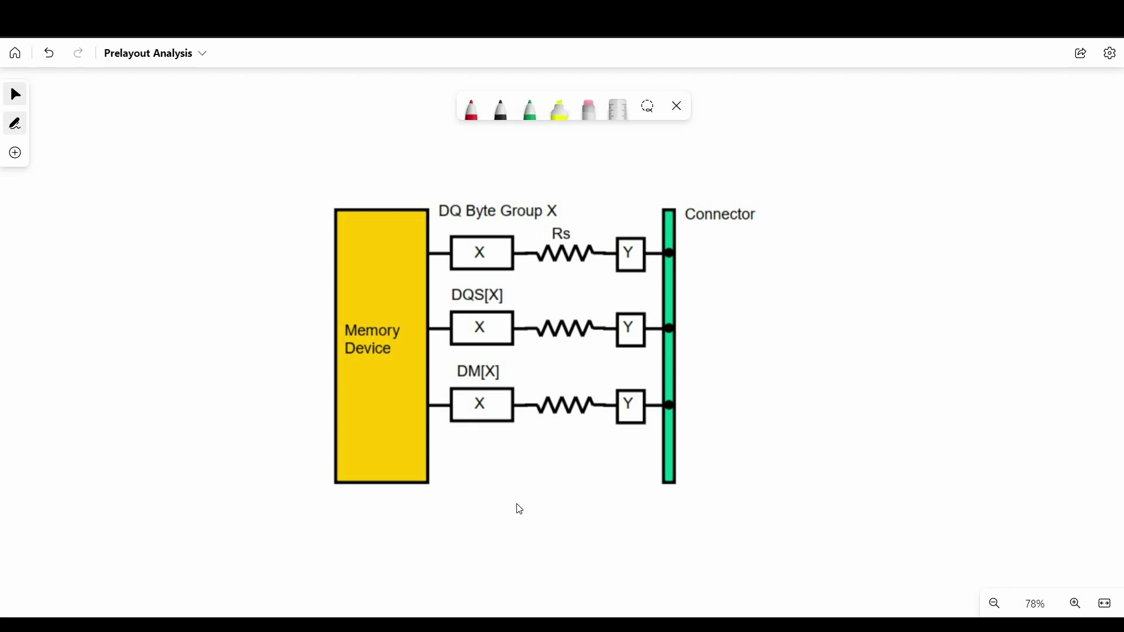
{"action": "key", "text": "alt+Tab"}
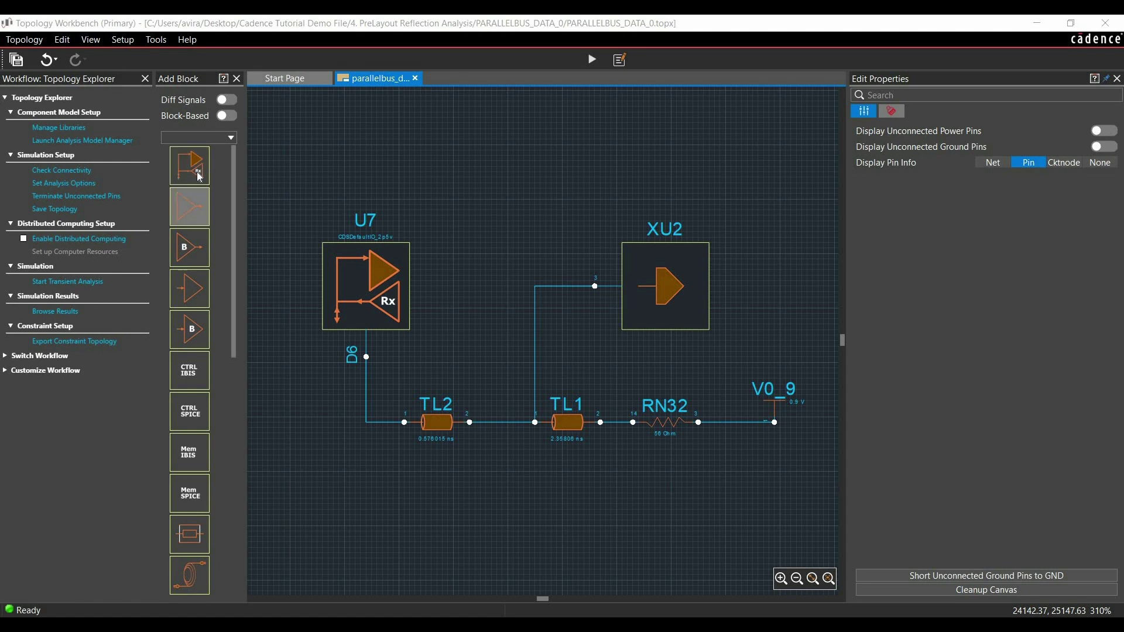
- Place a new Rx IBIS IO block above the existing schematic
{"action": "left_click_drag", "start_coordinate": [196, 174], "coordinate": [552, 371]}
{"action": "scroll", "coordinate": [552, 371], "scroll_direction": "down", "scroll_amount": 2}
{"action": "left_click_drag", "start_coordinate": [624, 156], "coordinate": [636, 155]}
{"action": "left_click", "coordinate": [454, 191]}
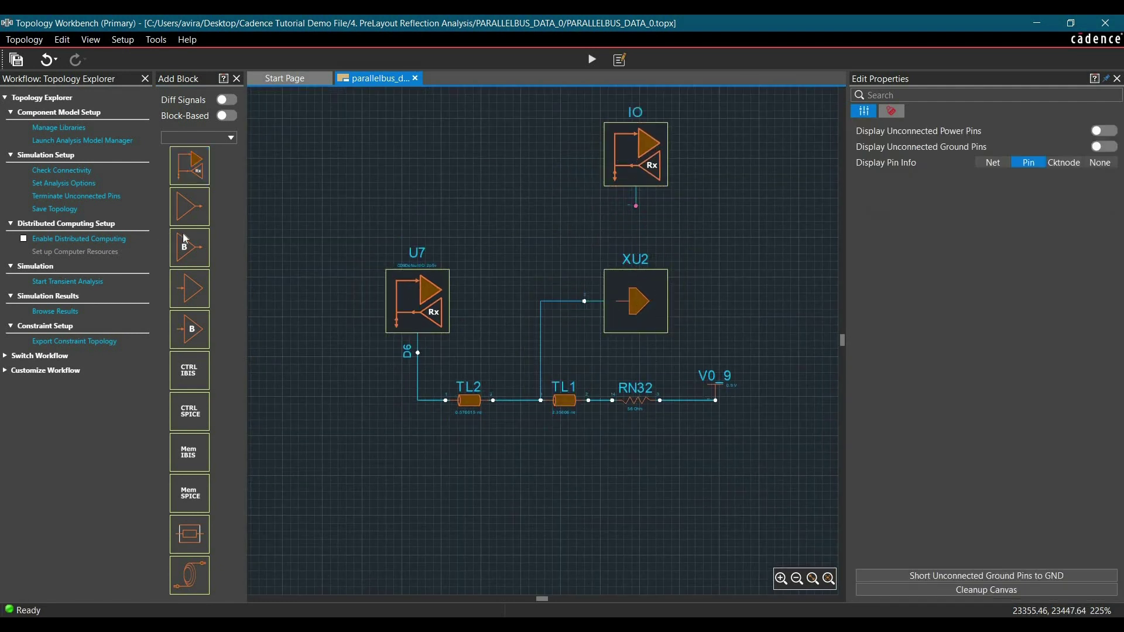
{"action": "scroll", "coordinate": [188, 350], "scroll_direction": "down", "scroll_amount": 5}
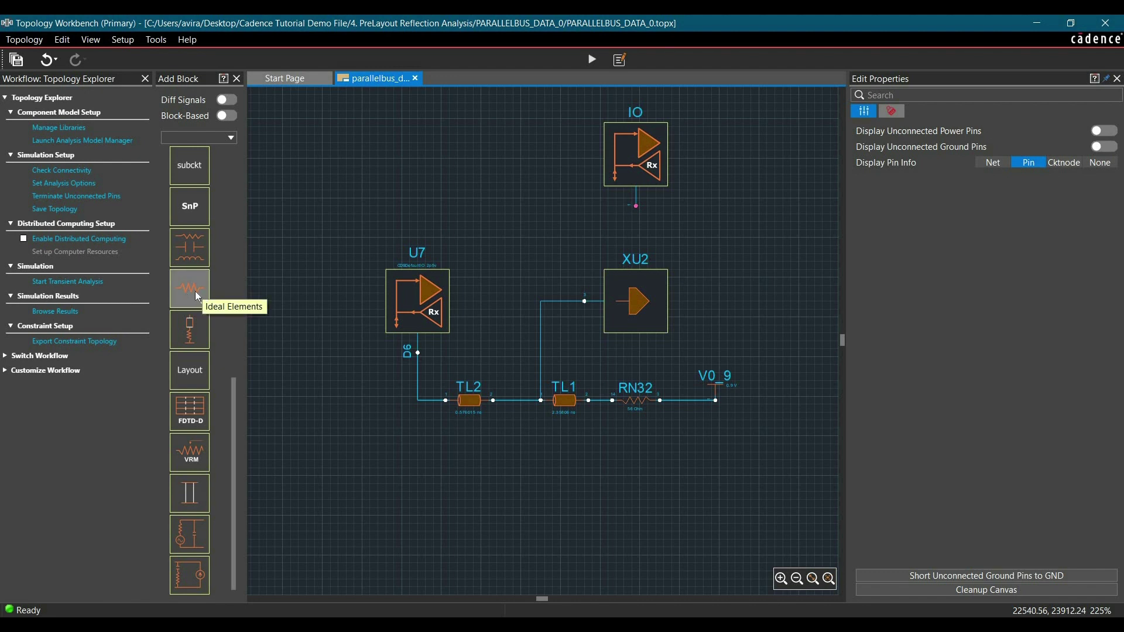
- Add an ideal resistor and TL and TL3 transmission lines linking the TL1 junction to IO, then fit the view
{"action": "left_click", "coordinate": [195, 290]}
{"action": "left_click_drag", "start_coordinate": [208, 295], "coordinate": [517, 206]}
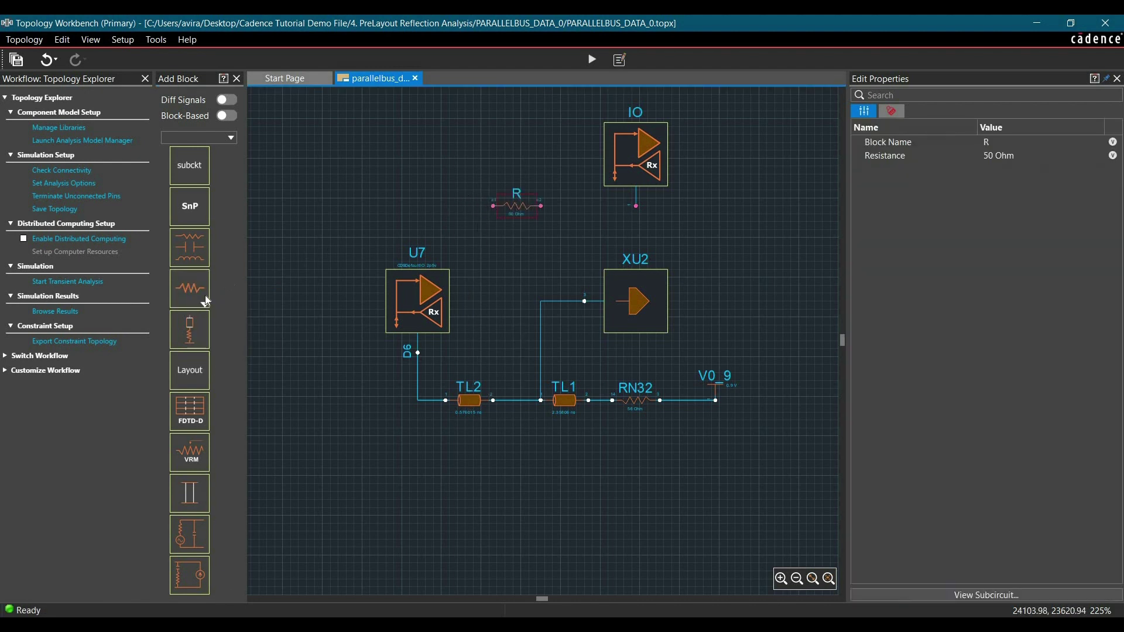
{"action": "left_click", "coordinate": [205, 293]}
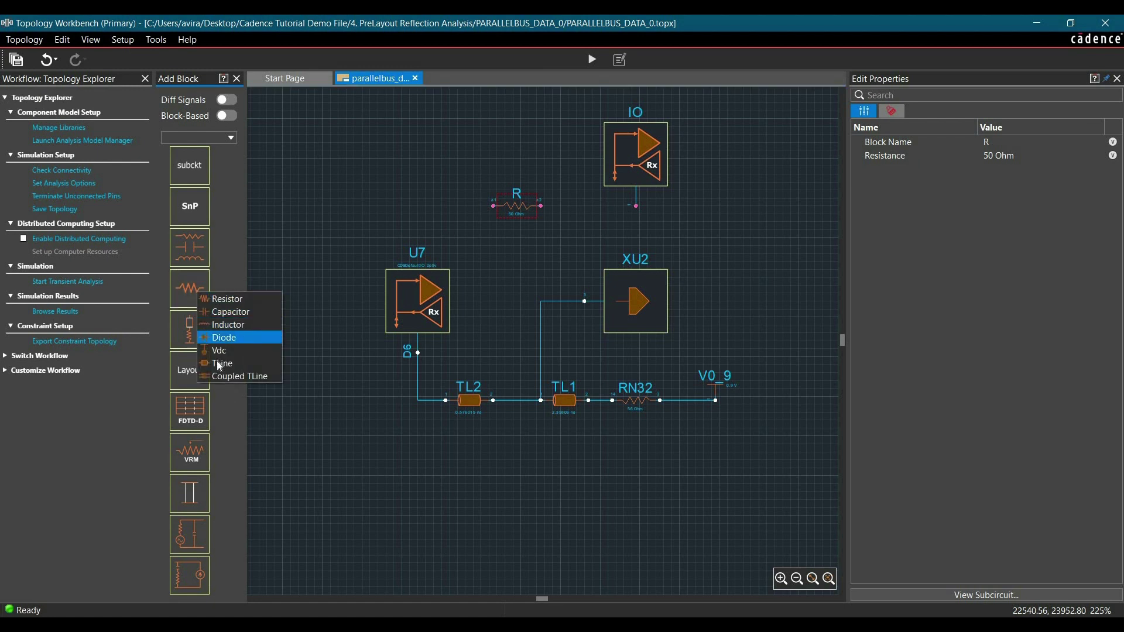
{"action": "left_click_drag", "start_coordinate": [220, 363], "coordinate": [454, 207]}
{"action": "left_click", "coordinate": [493, 238]}
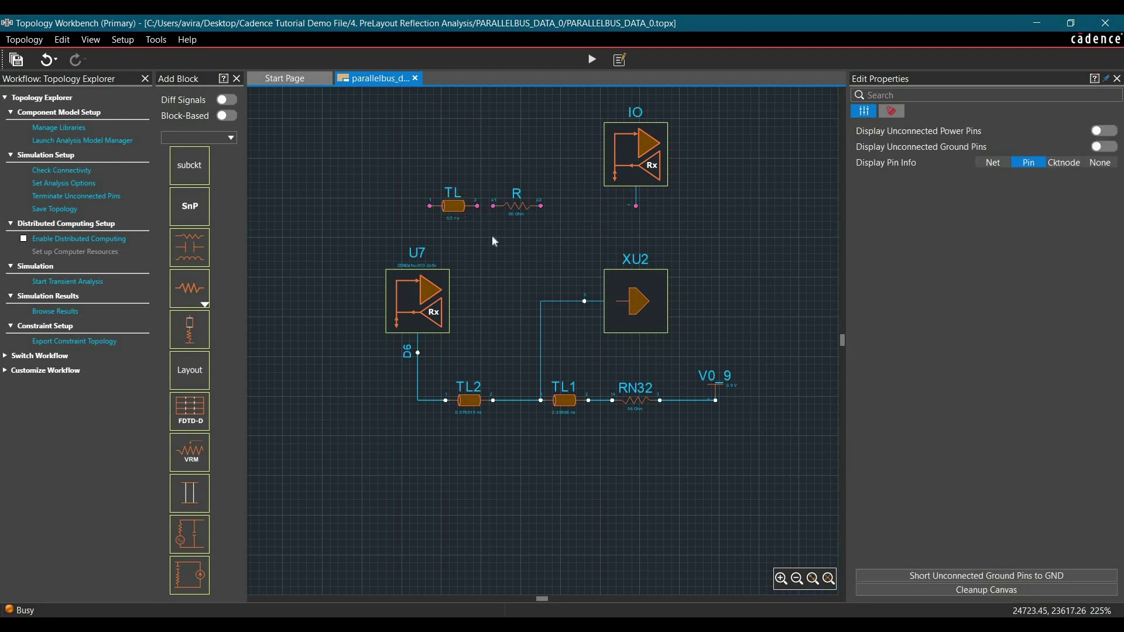
{"action": "left_click", "coordinate": [457, 207]}
{"action": "left_click_drag", "start_coordinate": [501, 207], "coordinate": [580, 217]}
{"action": "left_click", "coordinate": [581, 217]}
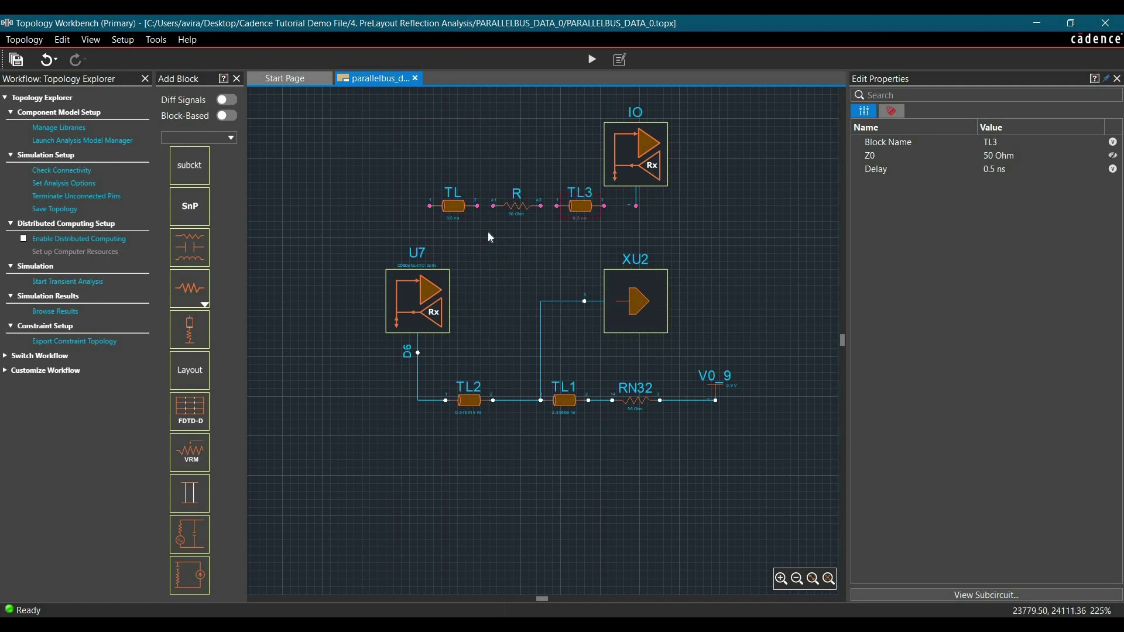
{"action": "left_click", "coordinate": [810, 579]}
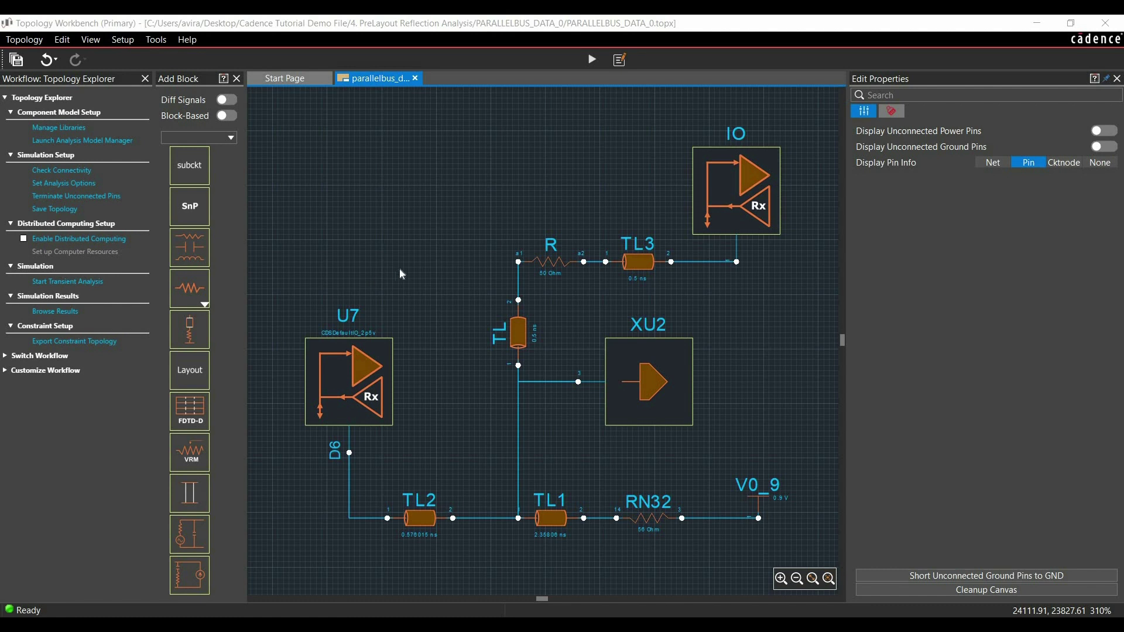
- Load memory_dram.ibs as the IO block's IBIS file, component MT47H128M4CB, pin C2 (DQ1)
{"action": "left_click", "coordinate": [767, 207]}
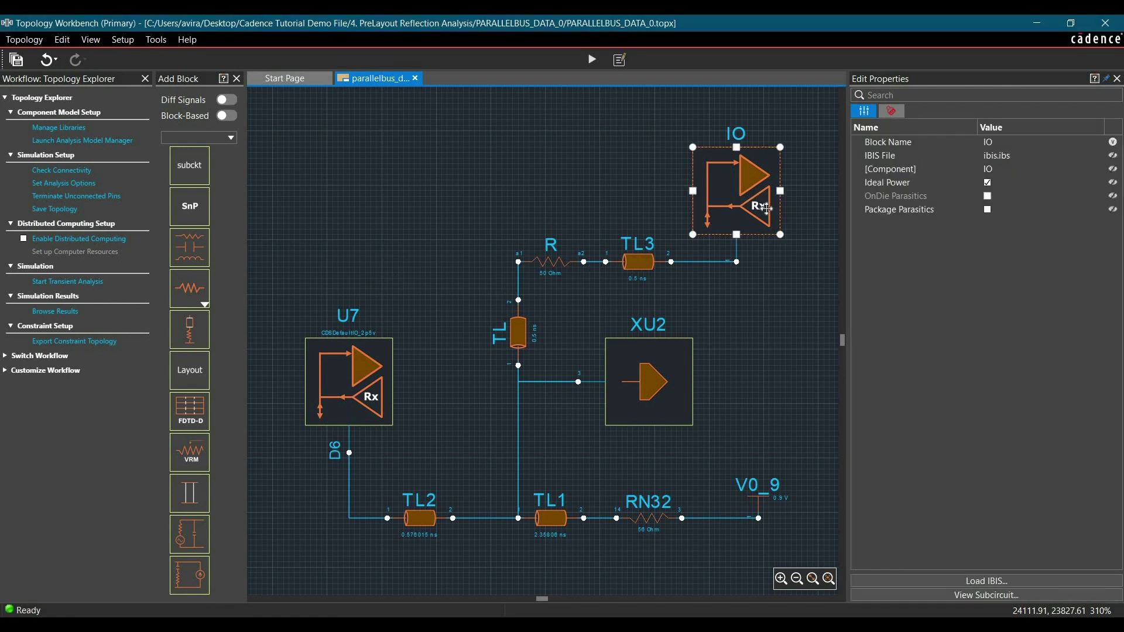
{"action": "left_click", "coordinate": [1061, 155]}
{"action": "left_click", "coordinate": [1096, 155]}
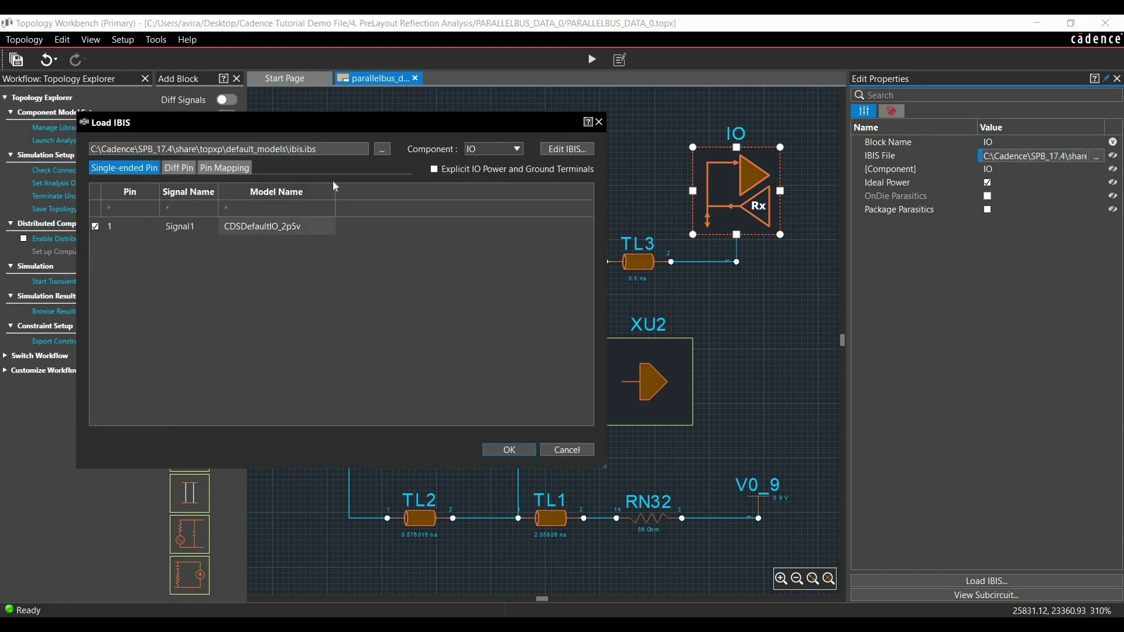
{"action": "left_click", "coordinate": [382, 150]}
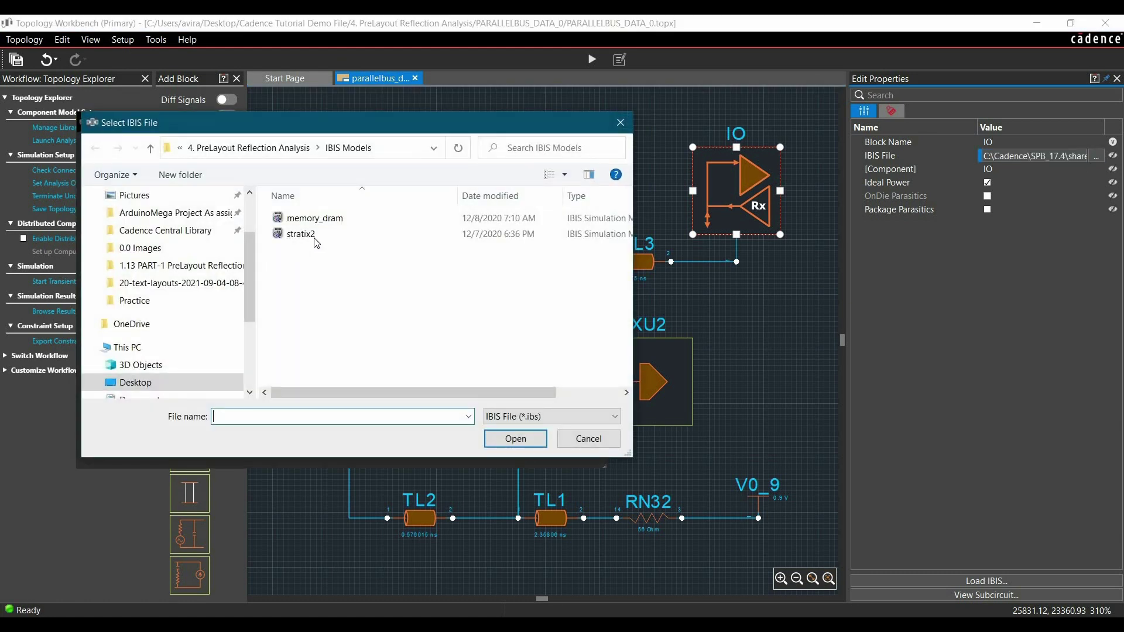
{"action": "left_click", "coordinate": [309, 223]}
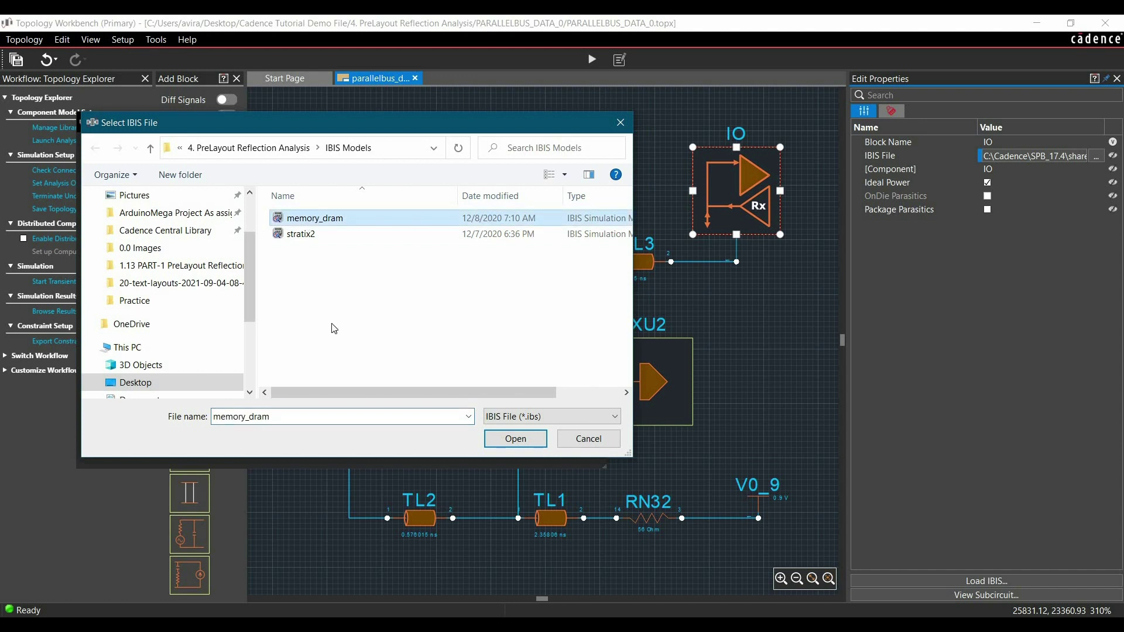
{"action": "left_click", "coordinate": [515, 439]}
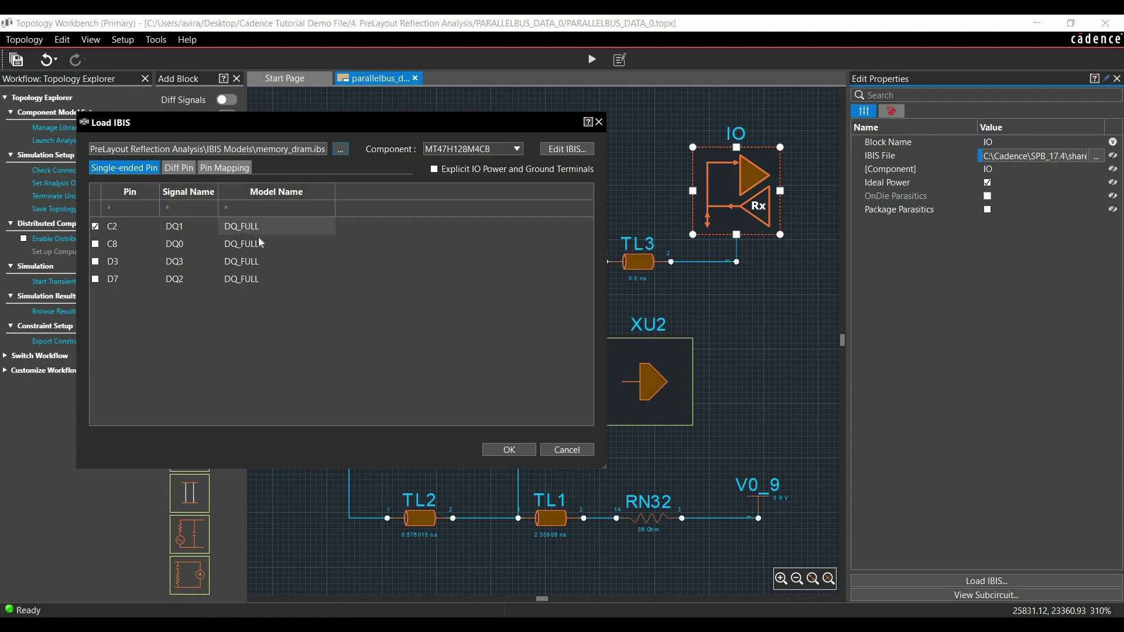
{"action": "left_click", "coordinate": [495, 450]}
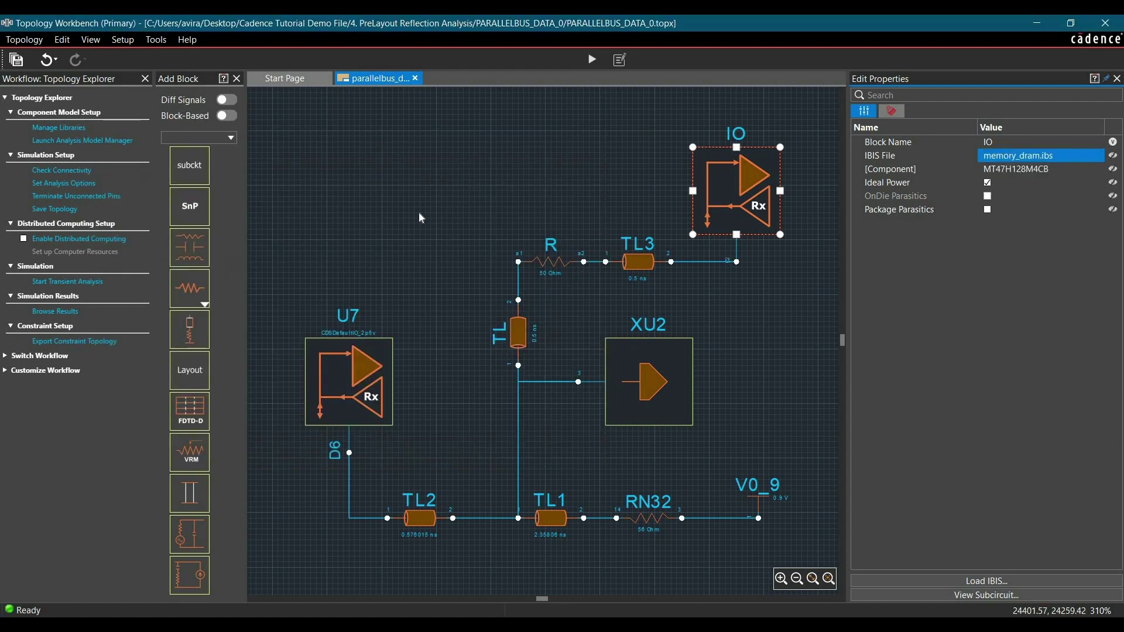
{"action": "left_click", "coordinate": [420, 214]}
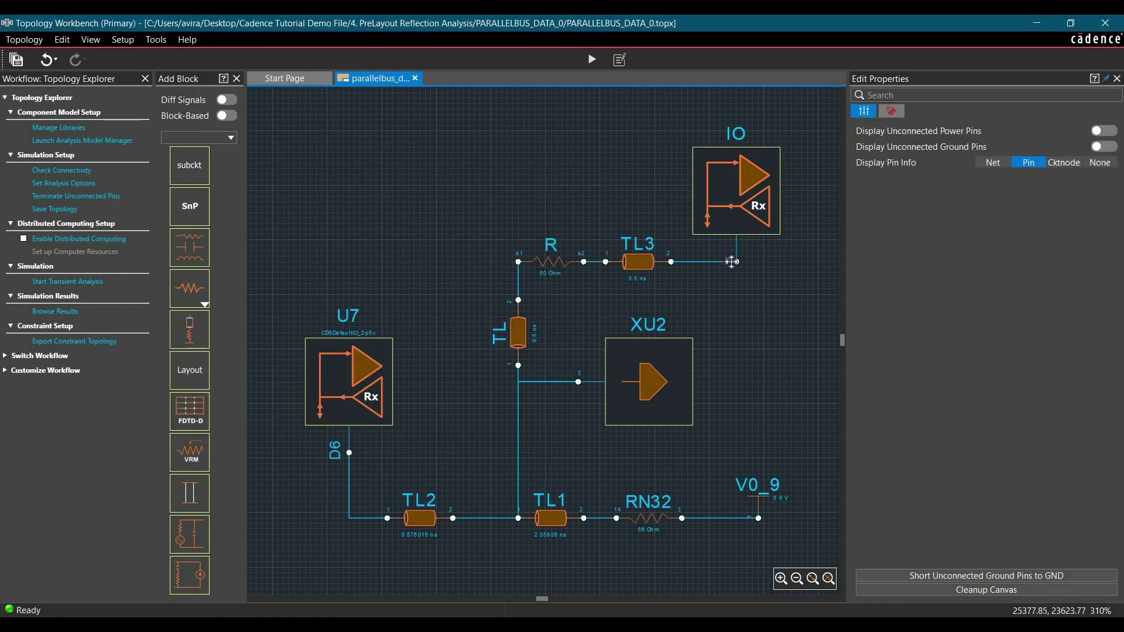
- Enlarge the font of the label near IO and send it to the back
{"action": "right_click", "coordinate": [735, 262]}
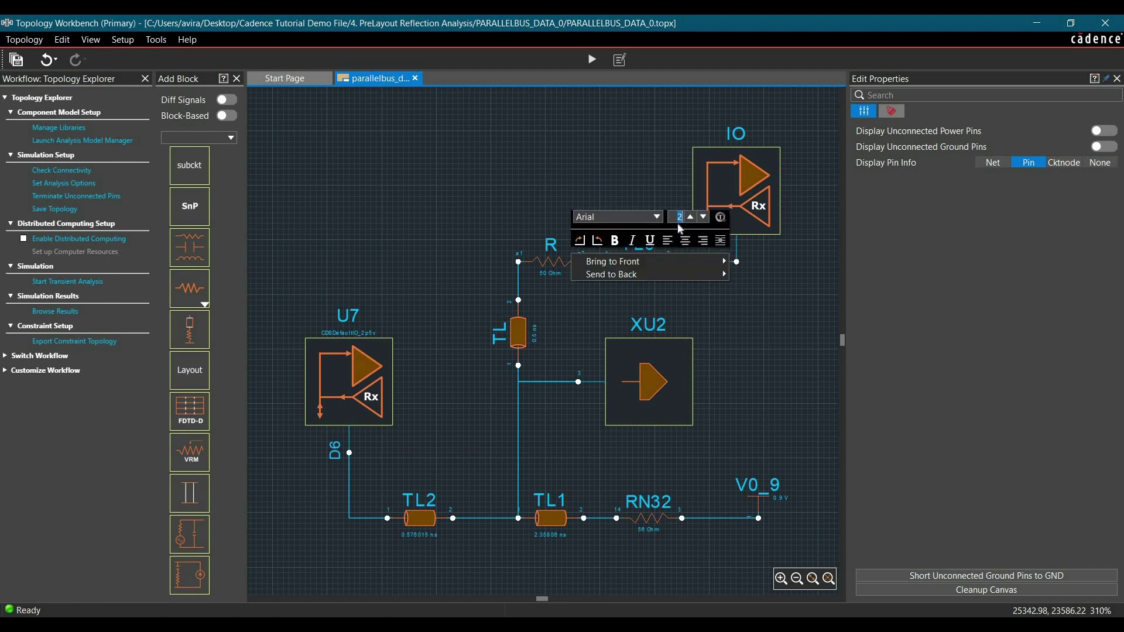
{"action": "left_click", "coordinate": [691, 217]}
{"action": "mouse_move", "coordinate": [714, 275]}
{"action": "left_click", "coordinate": [739, 289]}
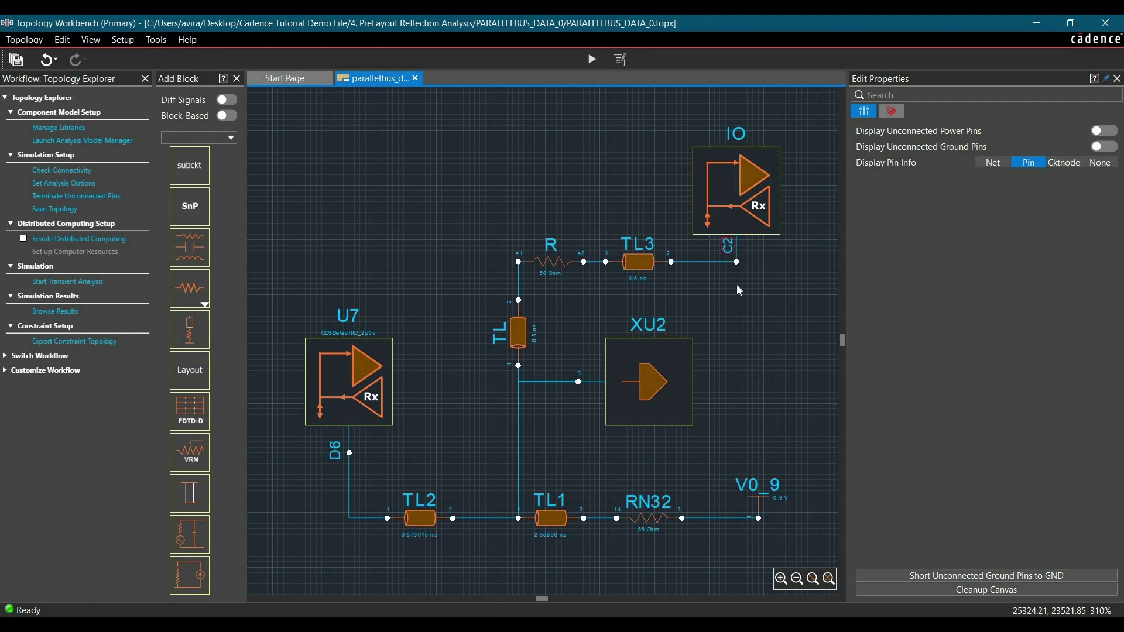
{"action": "scroll", "coordinate": [732, 294], "scroll_direction": "right", "scroll_amount": 1}
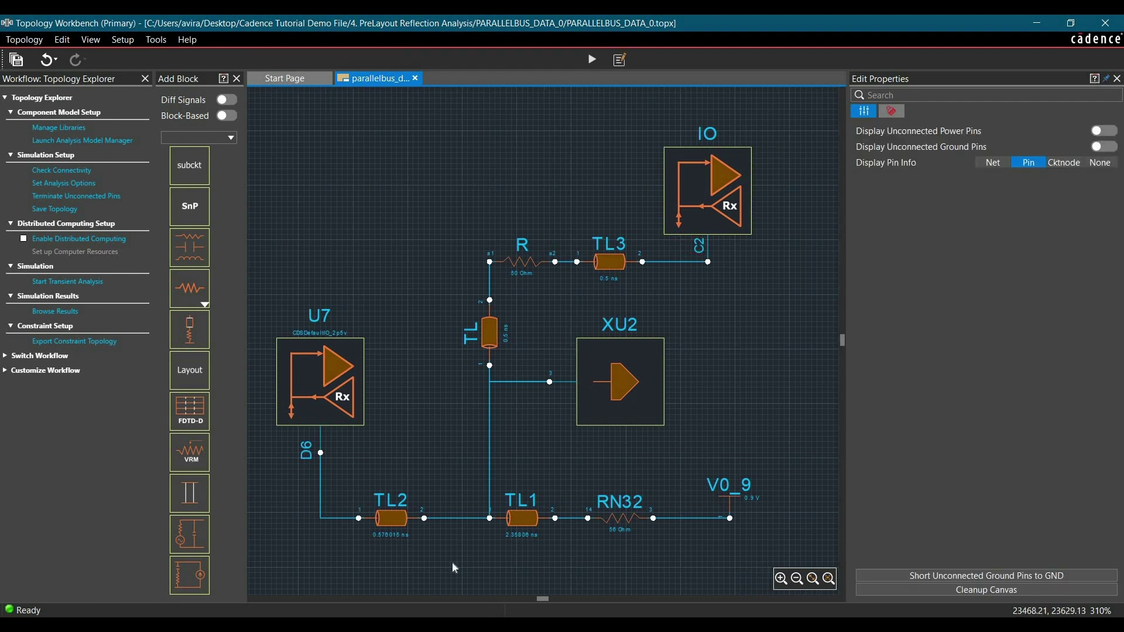
- Rename the U7 block to CNTRL_DATA
{"action": "left_click", "coordinate": [320, 314]}
{"action": "double_click", "coordinate": [320, 314]}
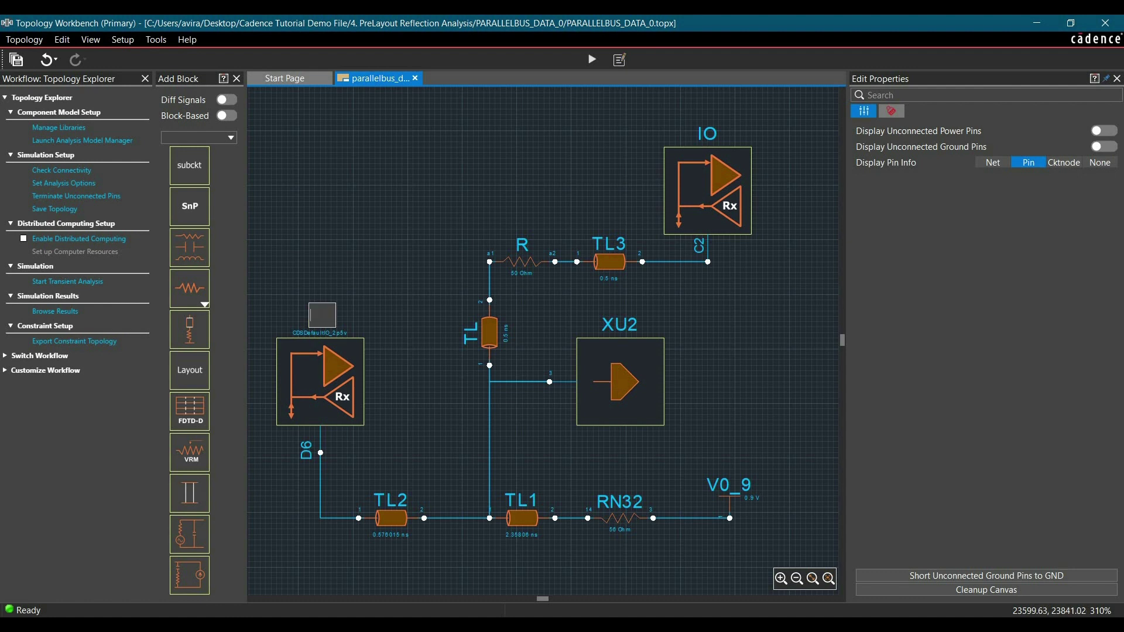
{"action": "type", "text": "CNTRO"}
{"action": "key", "text": "BackSpace"}
{"action": "type", "text": "L_DATA"}
{"action": "key", "text": "Return"}
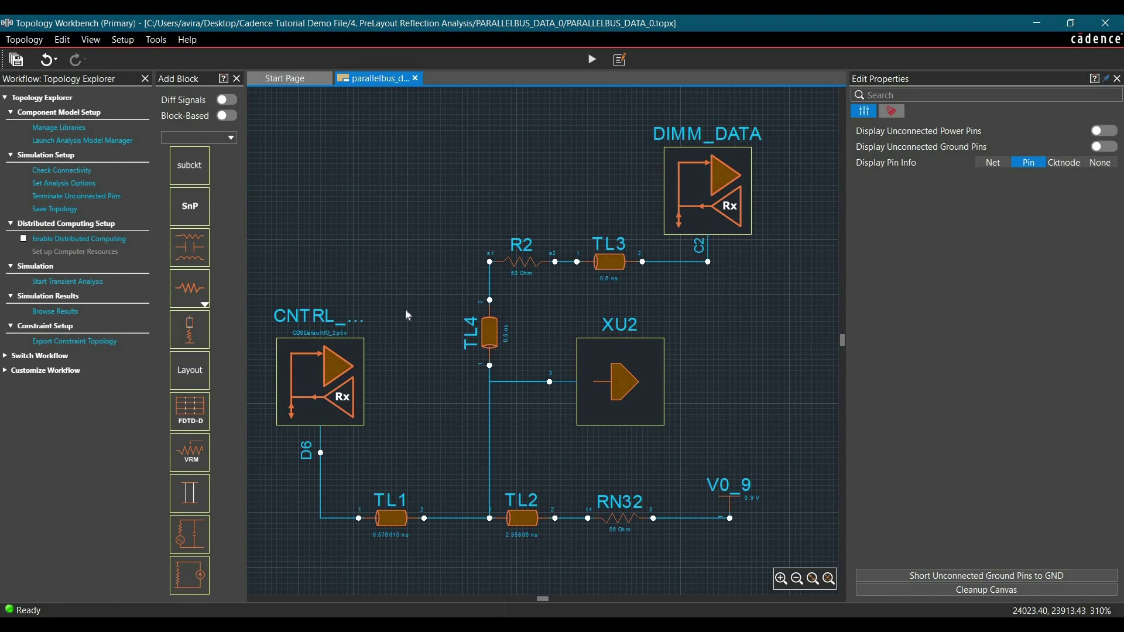
- Change resistor R2's resistance from 50 to 22 Ohm
{"action": "left_click", "coordinate": [528, 261]}
{"action": "left_click", "coordinate": [996, 157]}
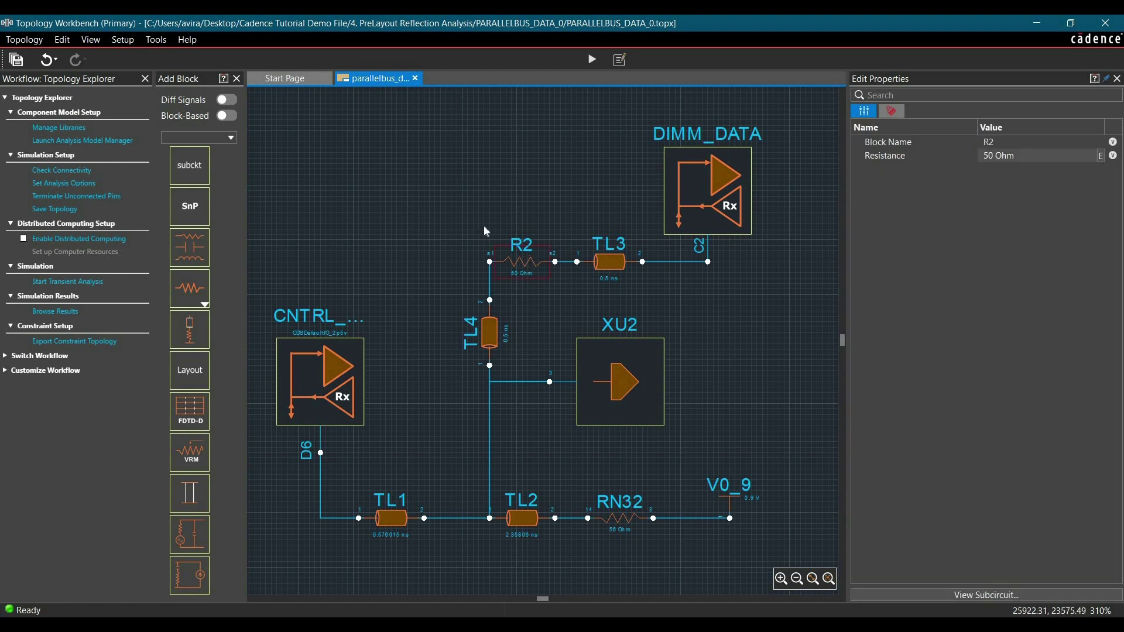
{"action": "left_click", "coordinate": [526, 279]}
{"action": "left_click", "coordinate": [524, 263]}
{"action": "left_click", "coordinate": [1009, 160]}
{"action": "type", "text": "50"}
{"action": "key", "text": "BackSpace"}
{"action": "key", "text": "BackSpace"}
{"action": "type", "text": "22"}
{"action": "left_click", "coordinate": [515, 178]}
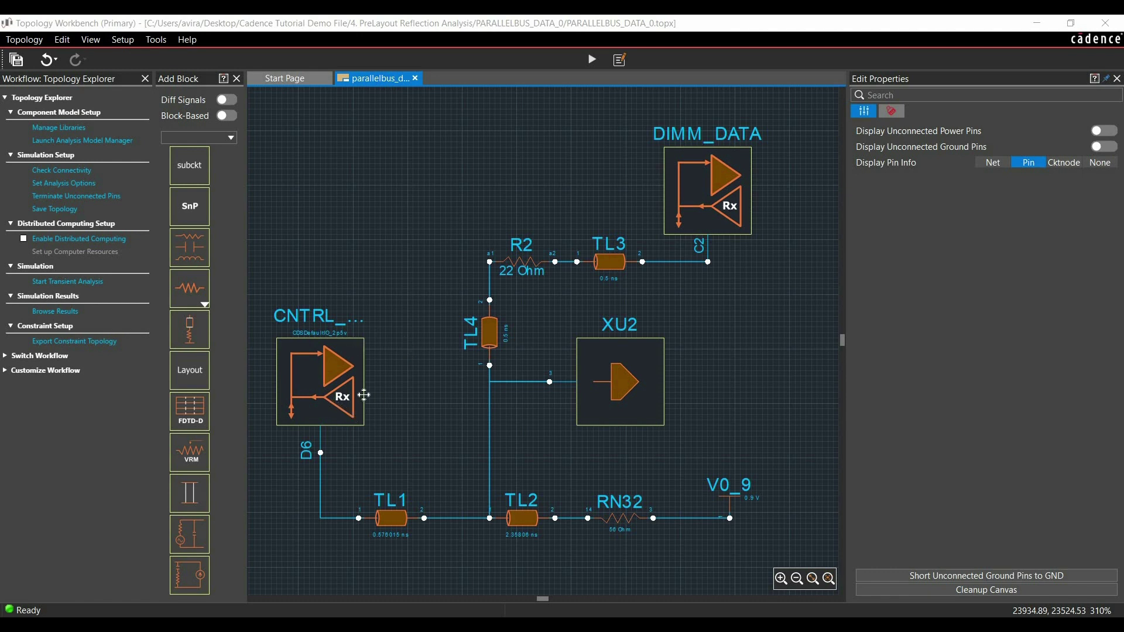
- Make the CNTRL_DATA block the transmitter (Tx) driving the DIMM_DATA receiver
{"action": "left_click", "coordinate": [332, 396]}
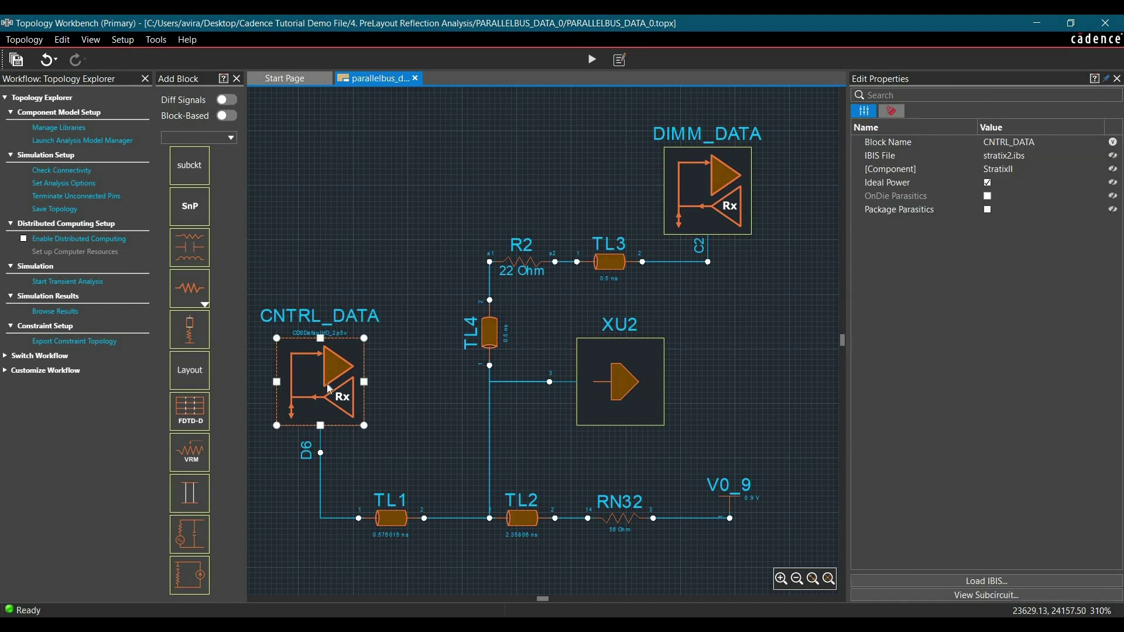
{"action": "right_click", "coordinate": [327, 379]}
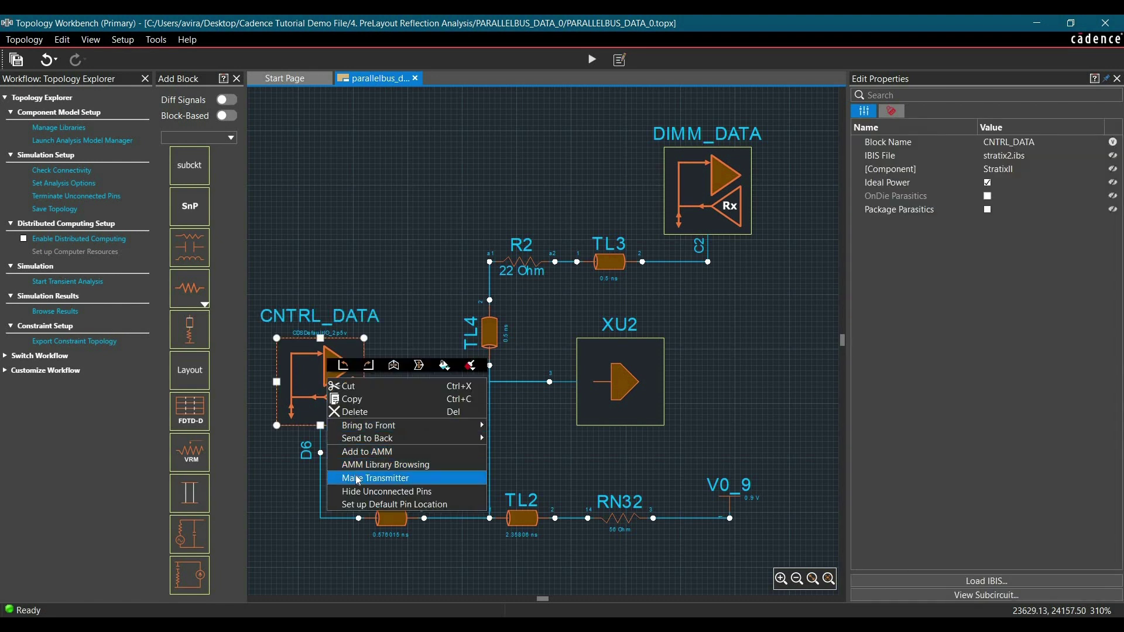
{"action": "left_click", "coordinate": [373, 479]}
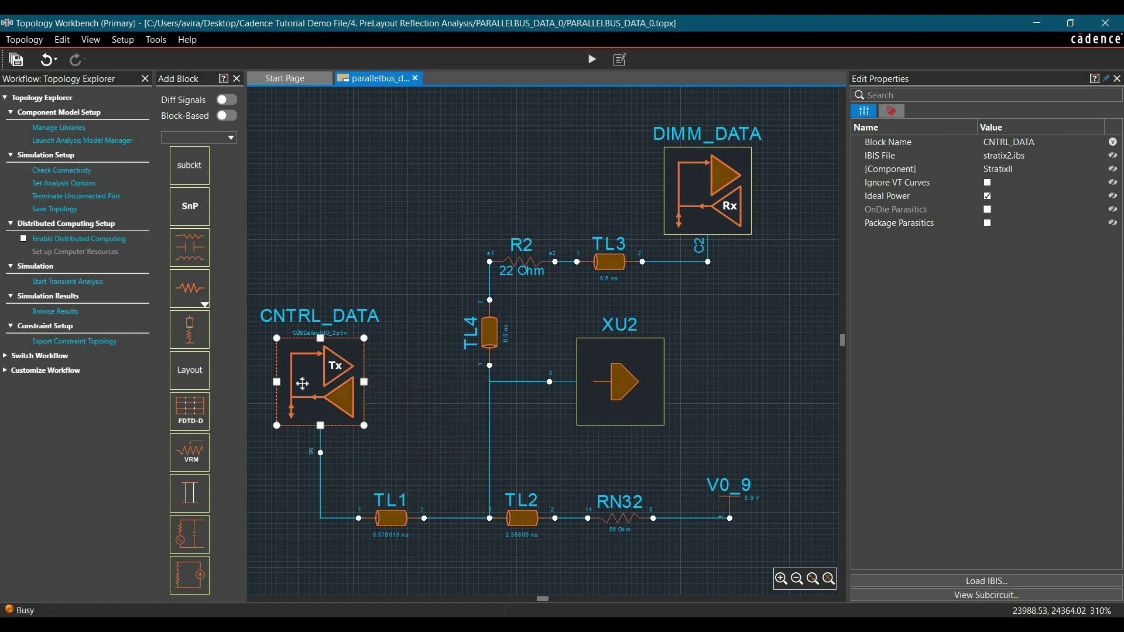
{"action": "left_click", "coordinate": [404, 426]}
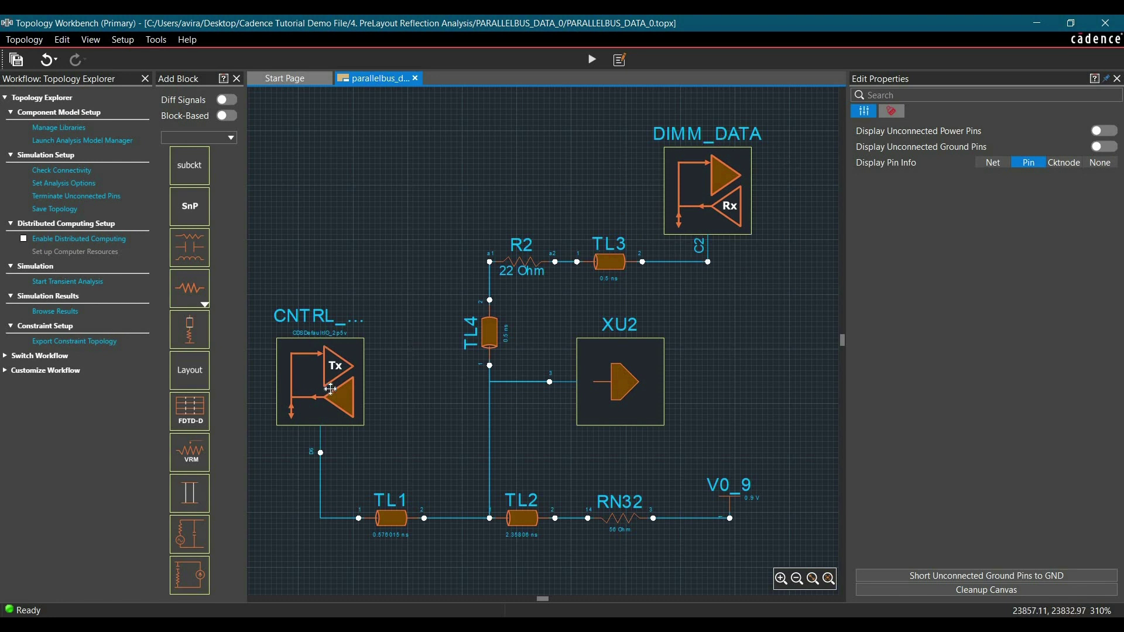
- Set the CNTRL_DATA signal's data rate to 0.532 Gbps and its bit count to 532
{"action": "left_click", "coordinate": [65, 183]}
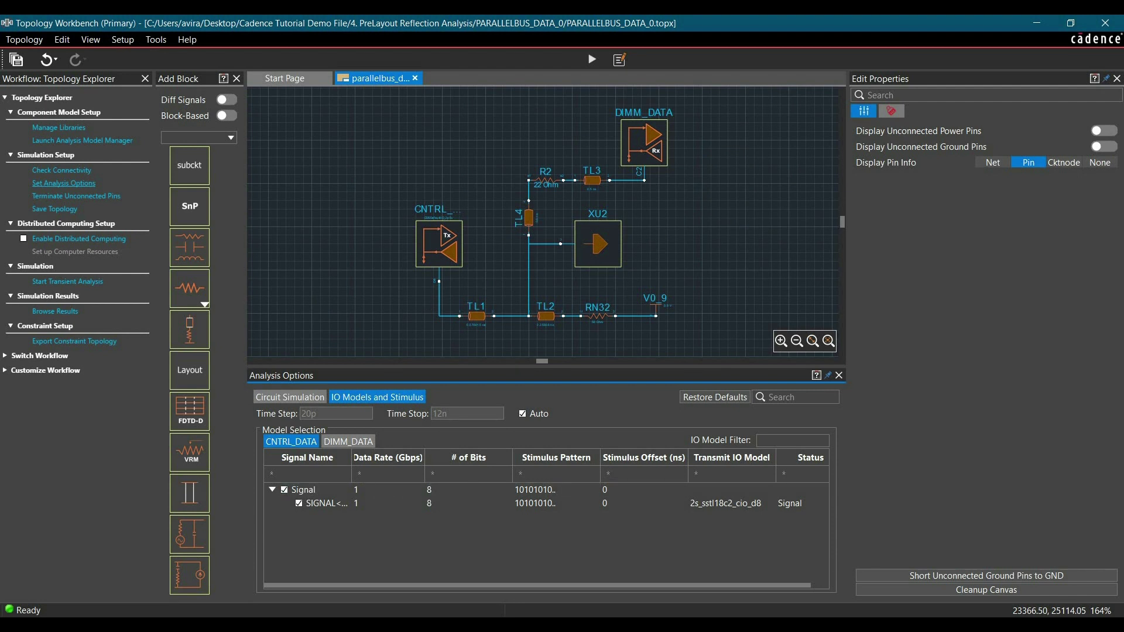
{"action": "left_click", "coordinate": [384, 490]}
{"action": "type", "text": "0.532"}
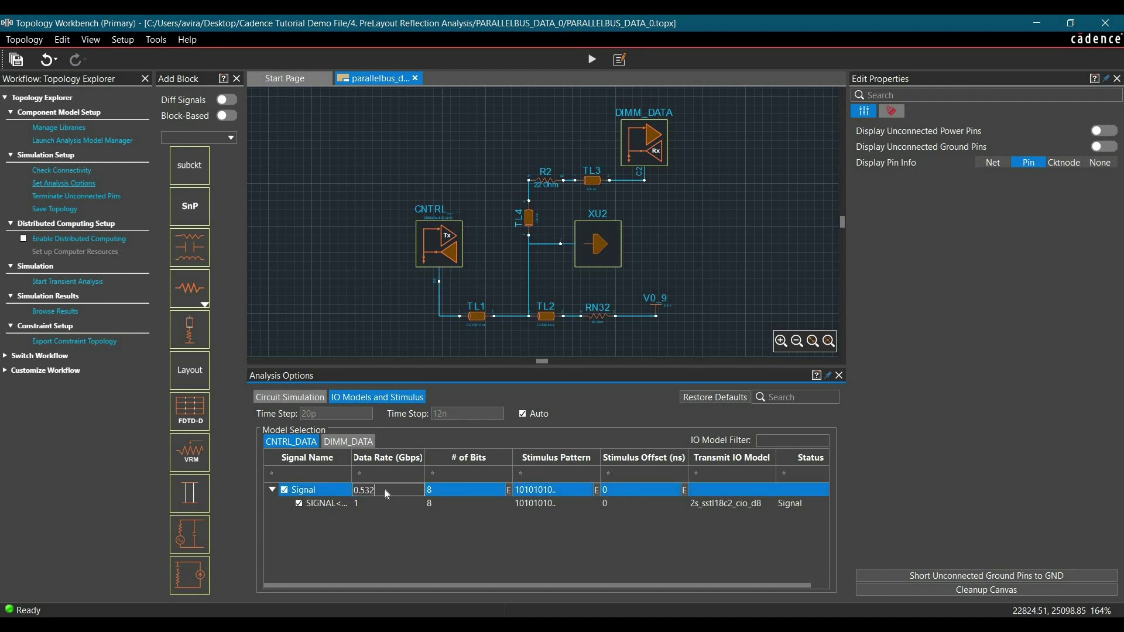
{"action": "key", "text": "Return"}
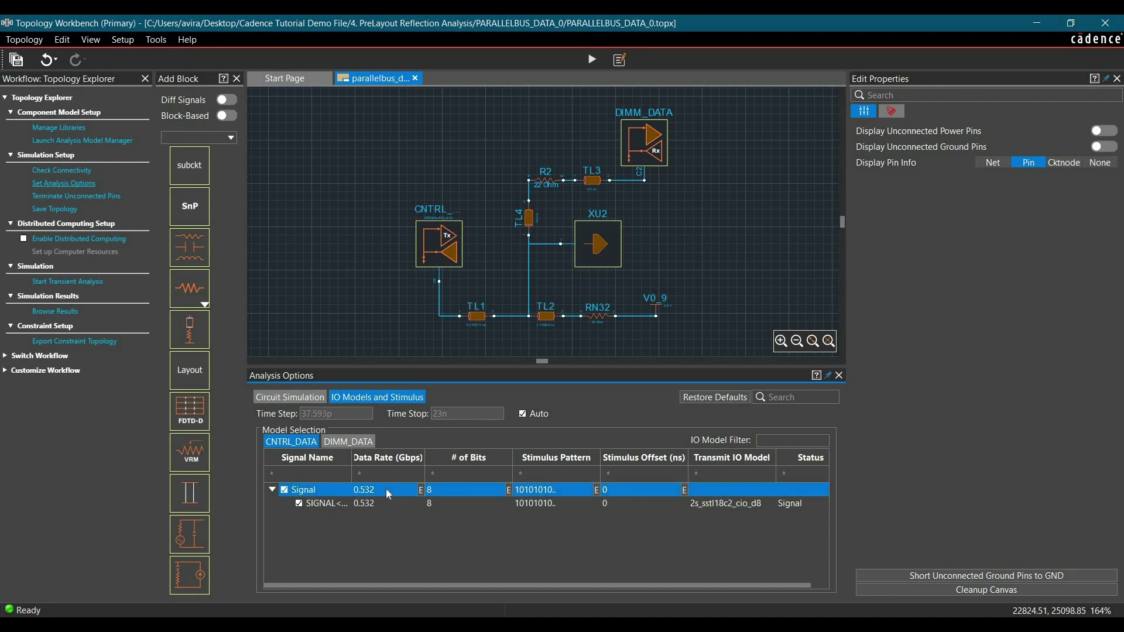
{"action": "left_click", "coordinate": [445, 489]}
{"action": "key", "text": "Delete"}
{"action": "type", "text": "532"}
{"action": "key", "text": "Return"}
- Define a Random stimulus pattern for the signal and preview it before accepting
{"action": "left_click", "coordinate": [556, 491]}
{"action": "right_click", "coordinate": [554, 488]}
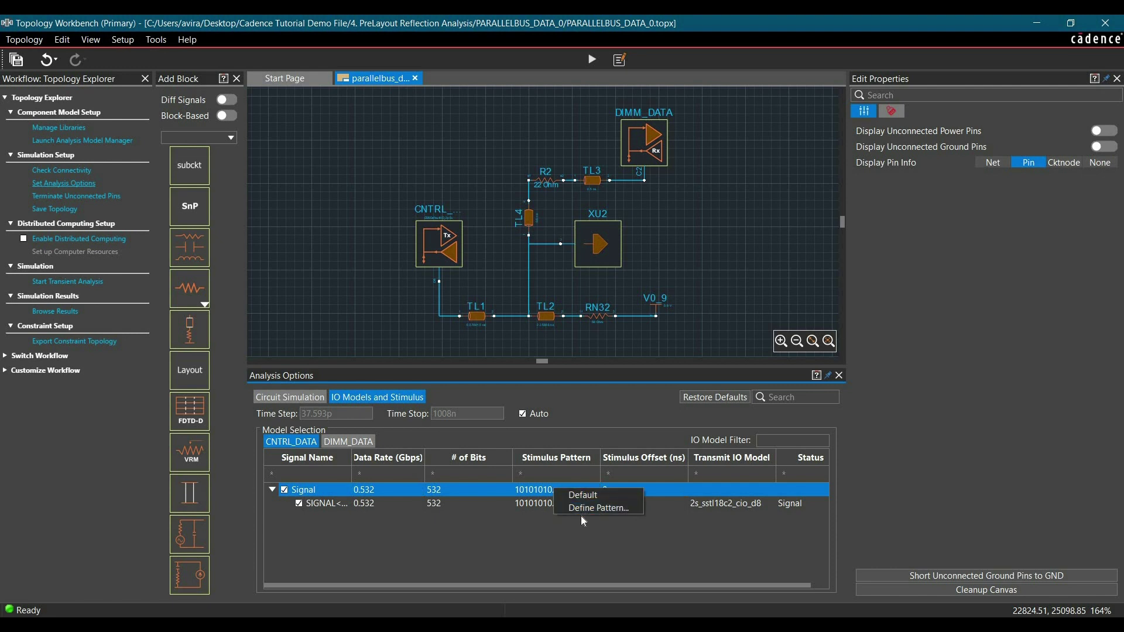
{"action": "left_click", "coordinate": [581, 509]}
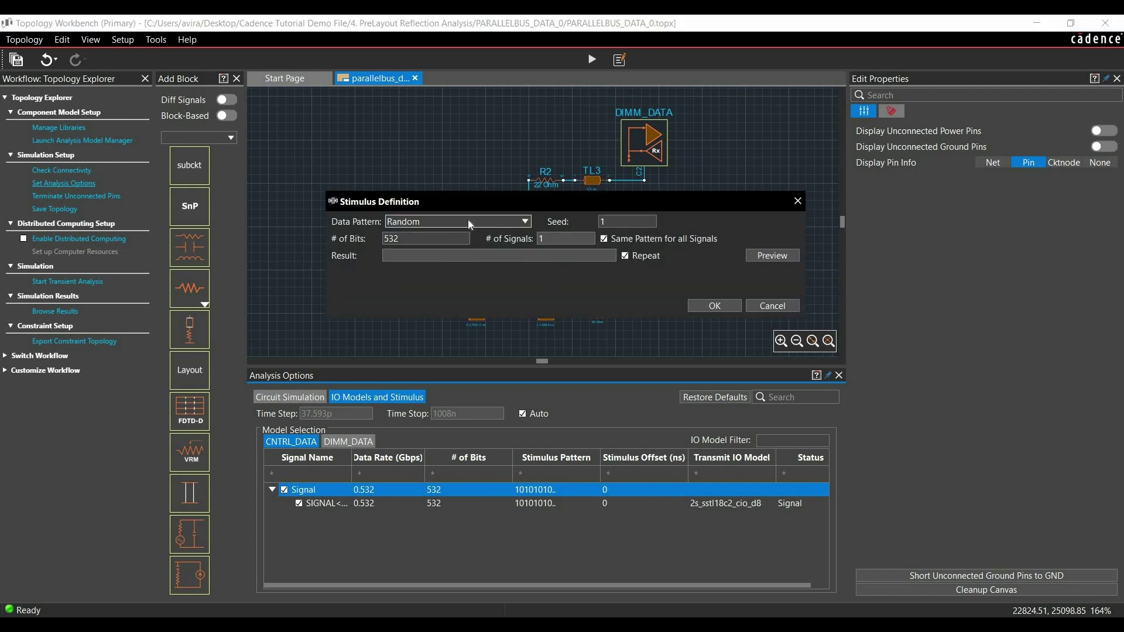
{"action": "left_click", "coordinate": [421, 221]}
{"action": "left_click", "coordinate": [435, 290]}
{"action": "left_click", "coordinate": [770, 259]}
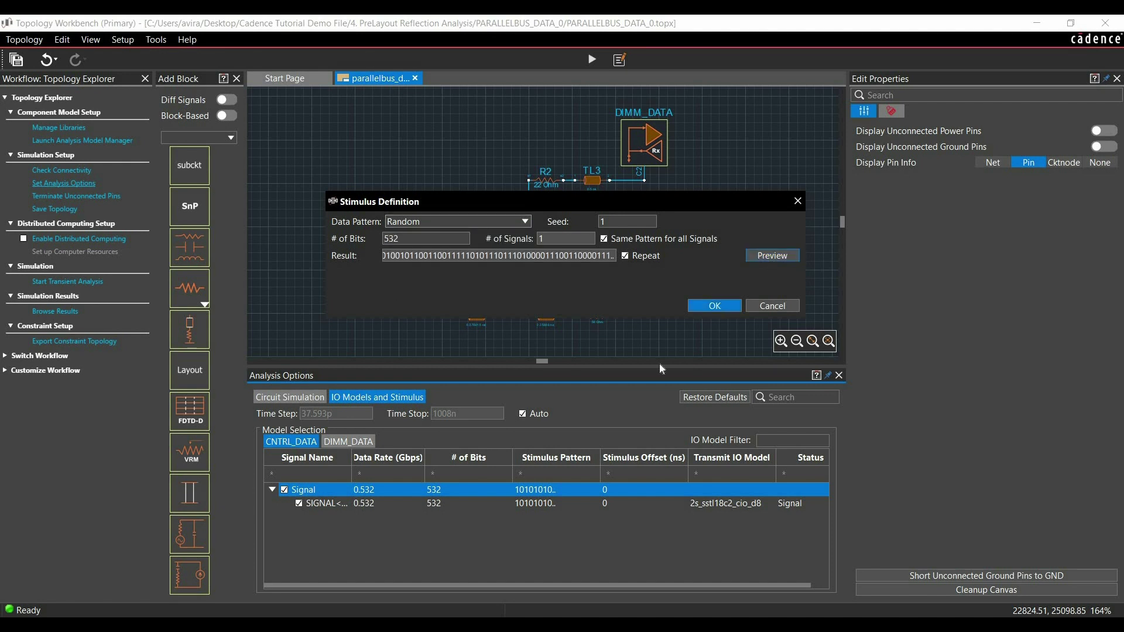
{"action": "left_click", "coordinate": [715, 305]}
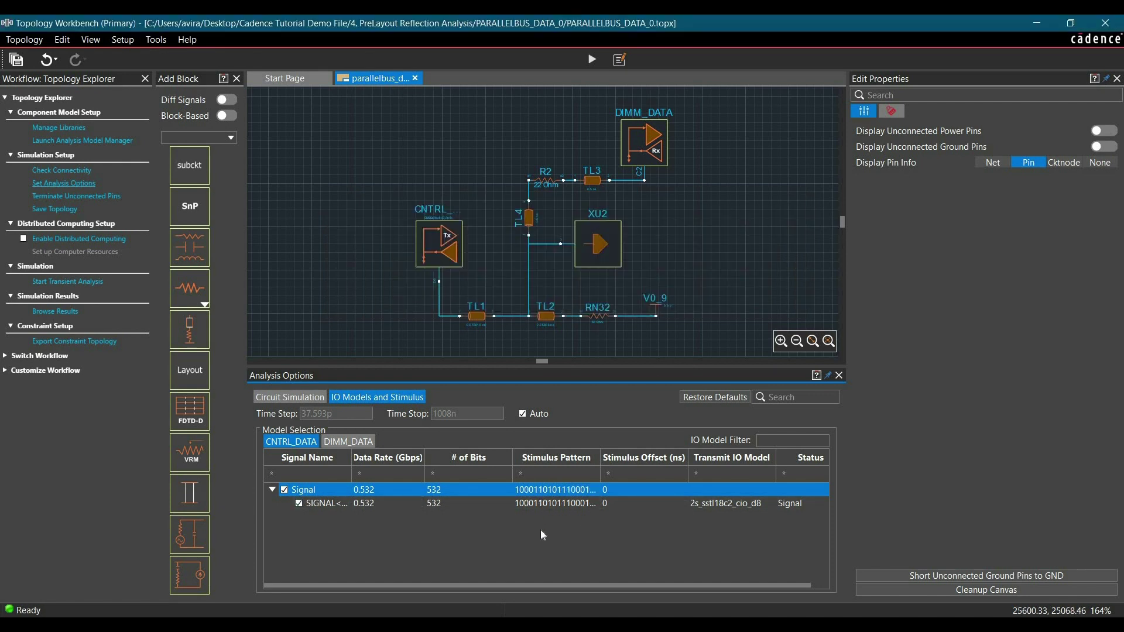
{"action": "left_click", "coordinate": [541, 531]}
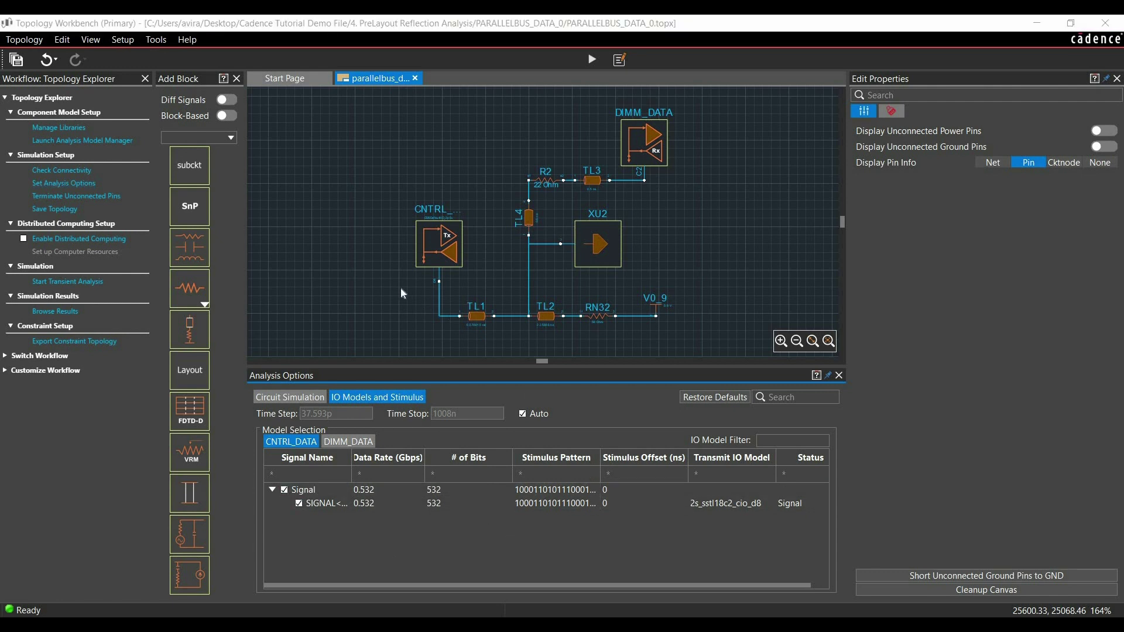
- Run the Connectivity Checker to confirm DIMM_DATA::DQ1 at pin C2 connects to CNTRL_DATA pin D6
{"action": "left_click", "coordinate": [63, 171]}
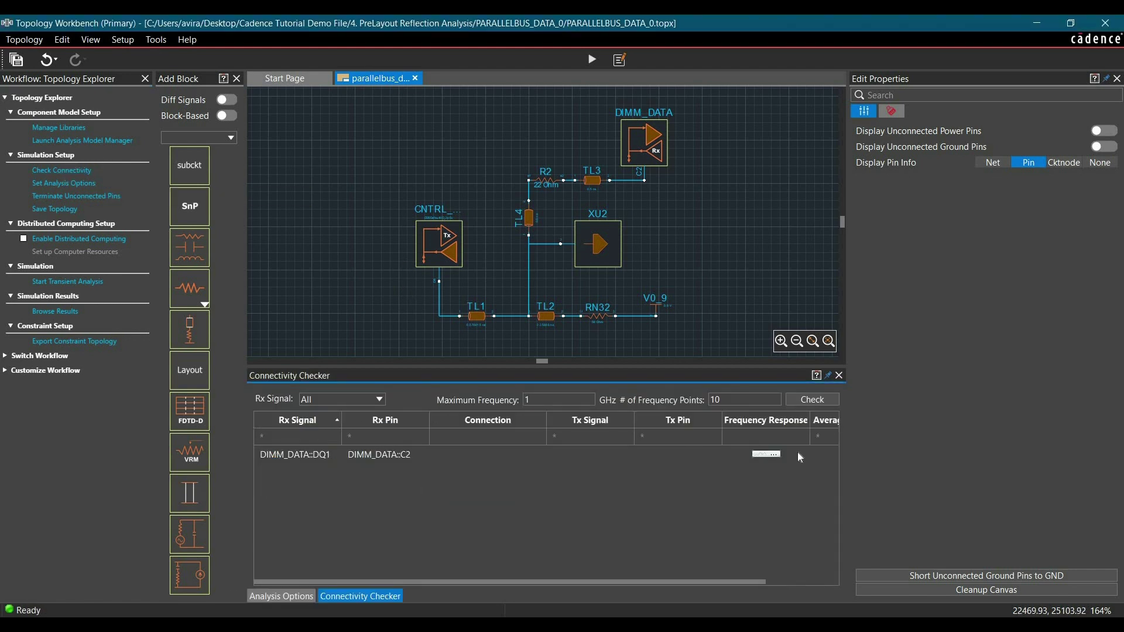
{"action": "left_click", "coordinate": [808, 404]}
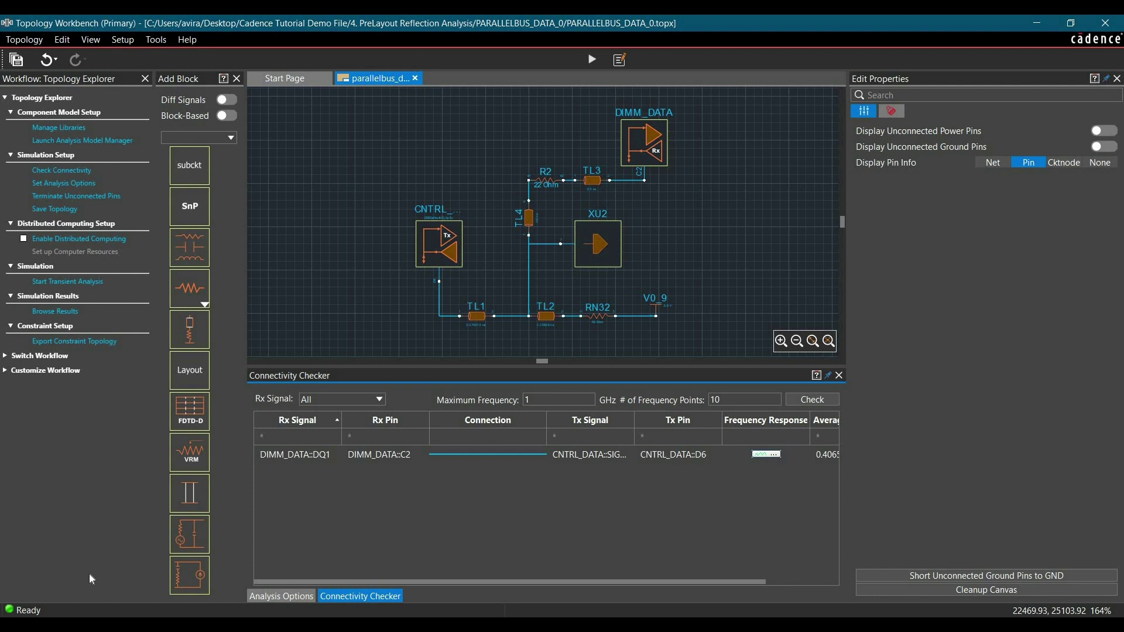
- Run the transient simulation and zoom the maximized SSIViewer onto DQ1's first 80 ns
{"action": "left_click", "coordinate": [51, 286]}
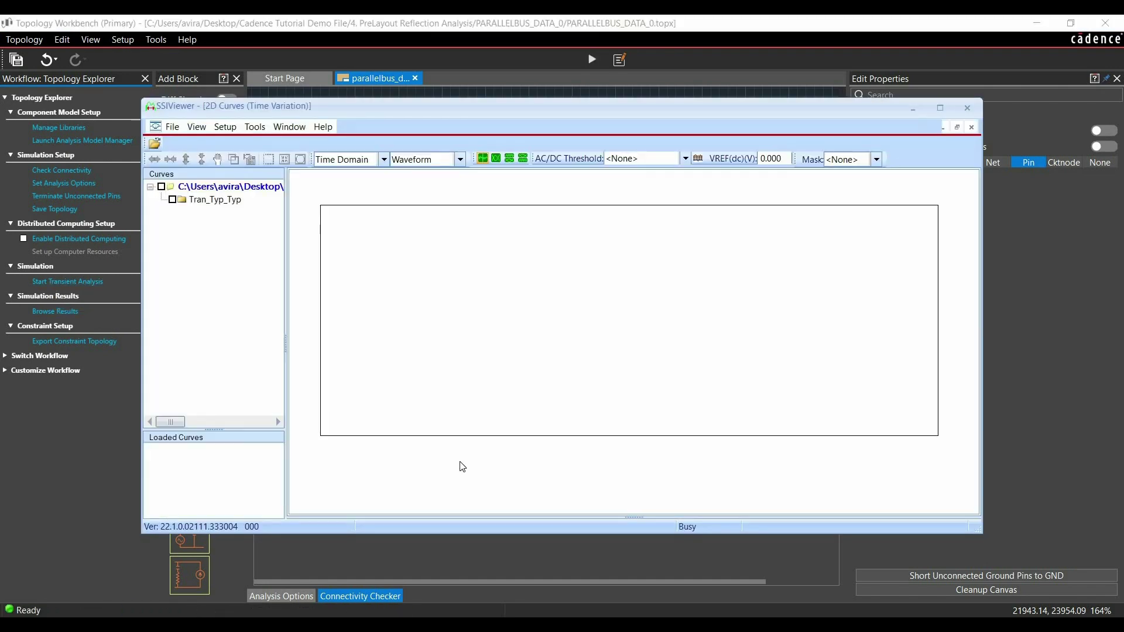
{"action": "left_click", "coordinate": [940, 108]}
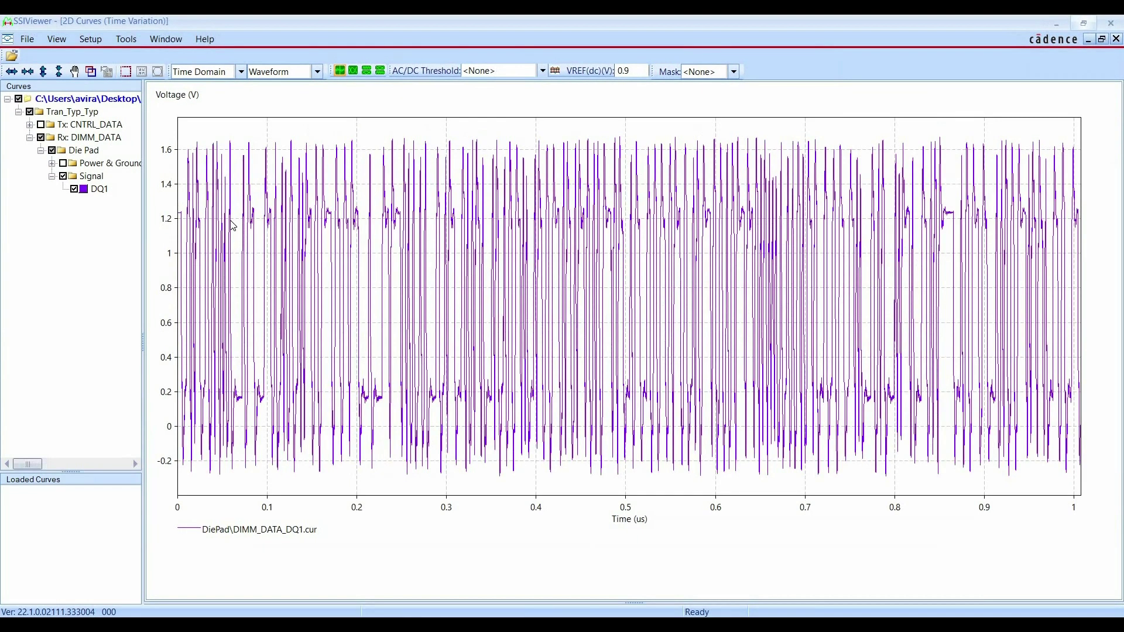
{"action": "left_click", "coordinate": [129, 75]}
{"action": "left_click_drag", "start_coordinate": [250, 127], "coordinate": [131, 490]}
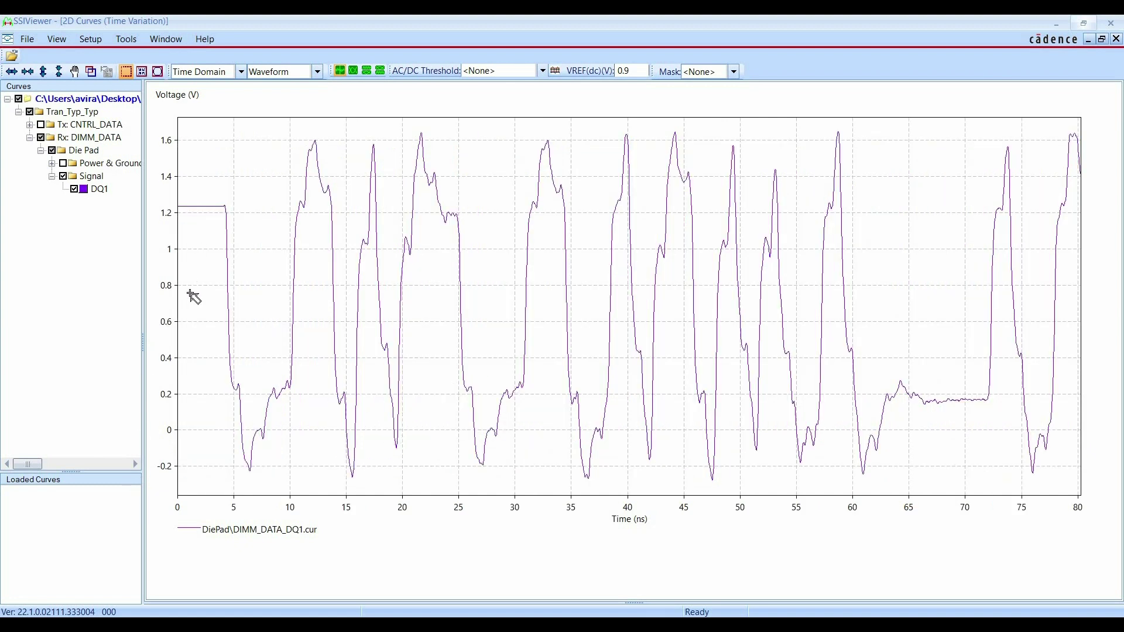